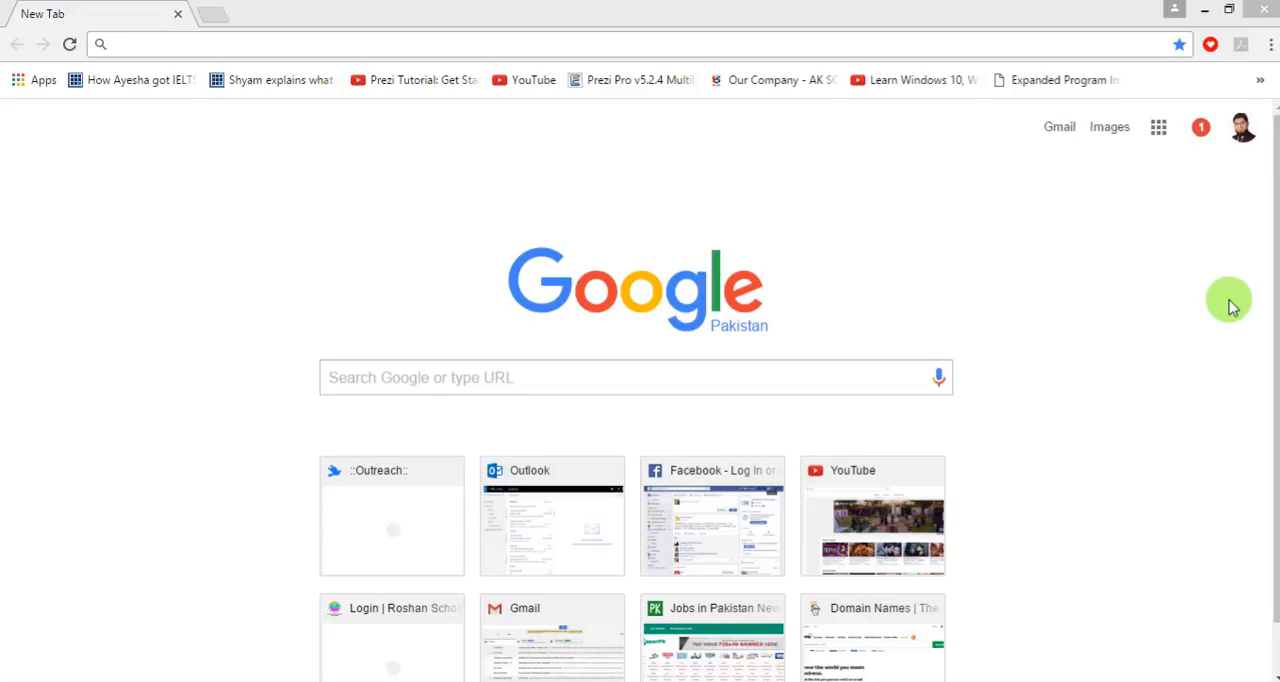
pyautogui.click(425, 46)
pyautogui.write('www.o')
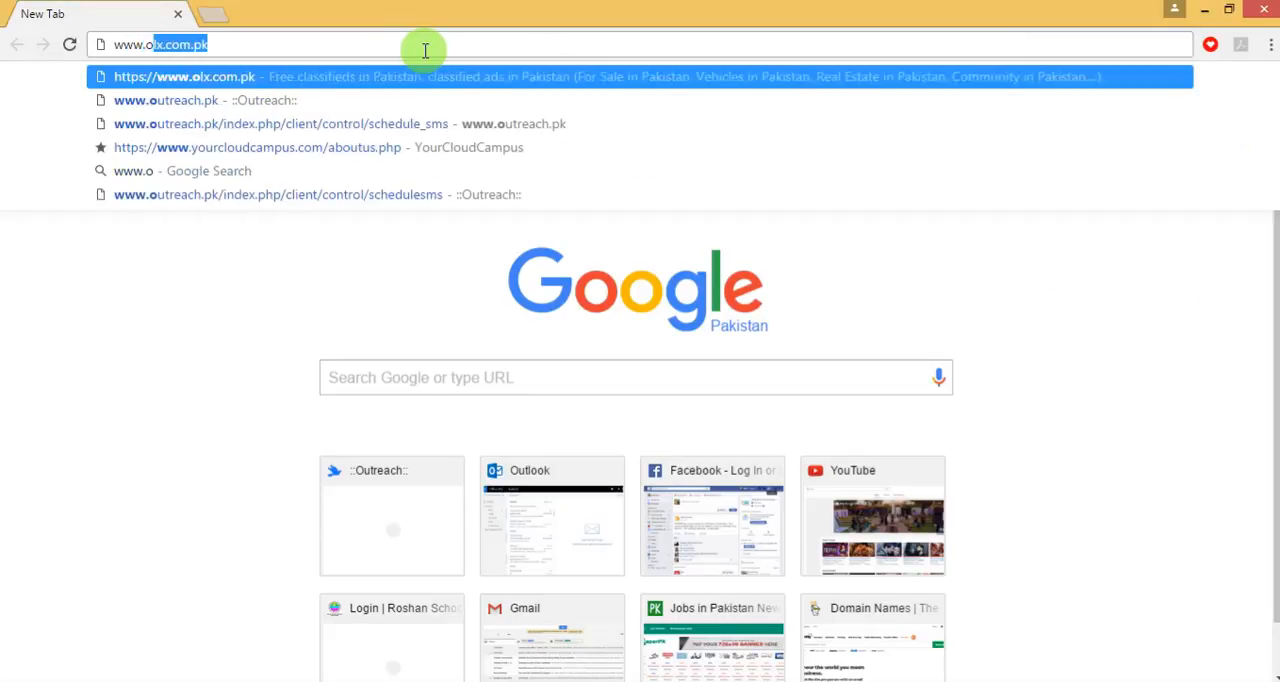
pyautogui.write('utreach.')
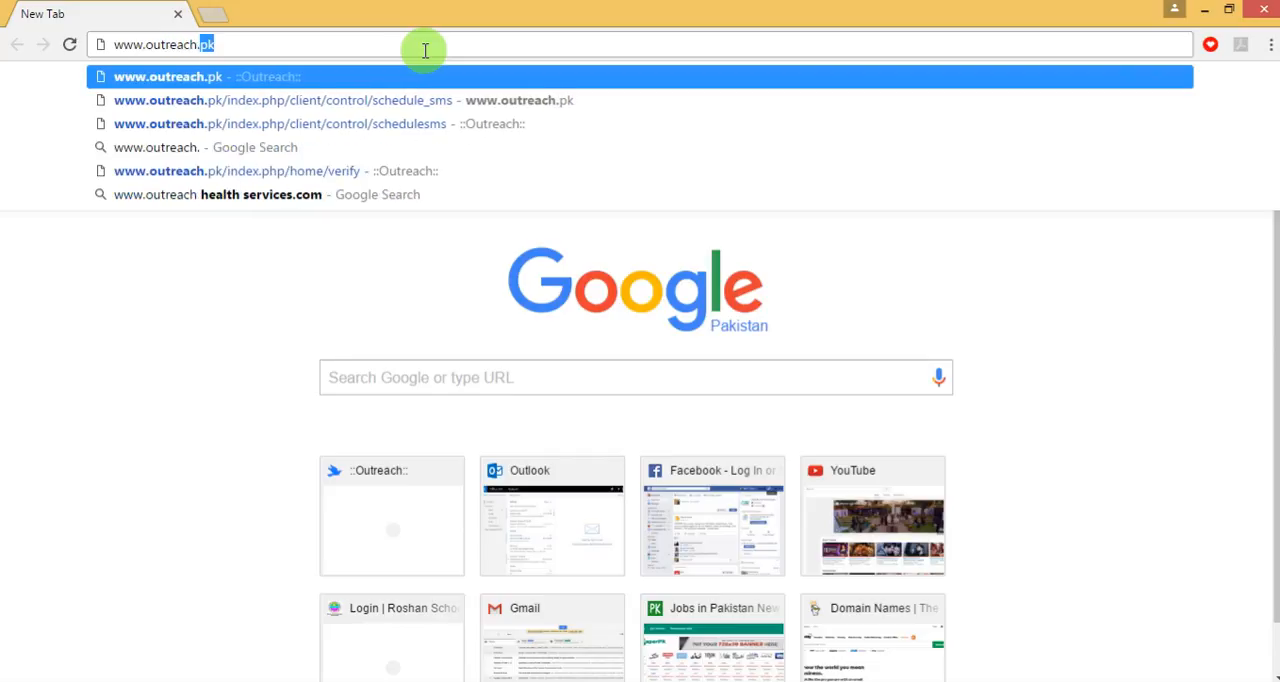
pyautogui.press('Return')
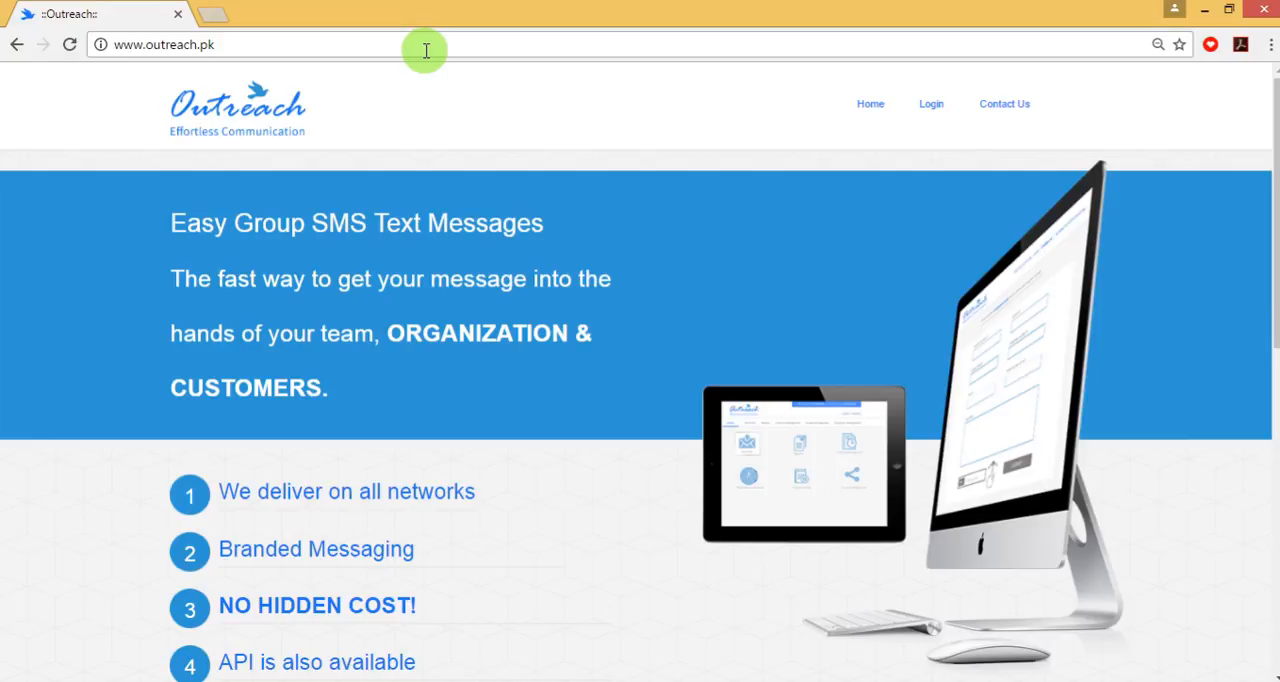
# - Log in to the Outreach client account with the prefilled credentials
pyautogui.click(922, 106)
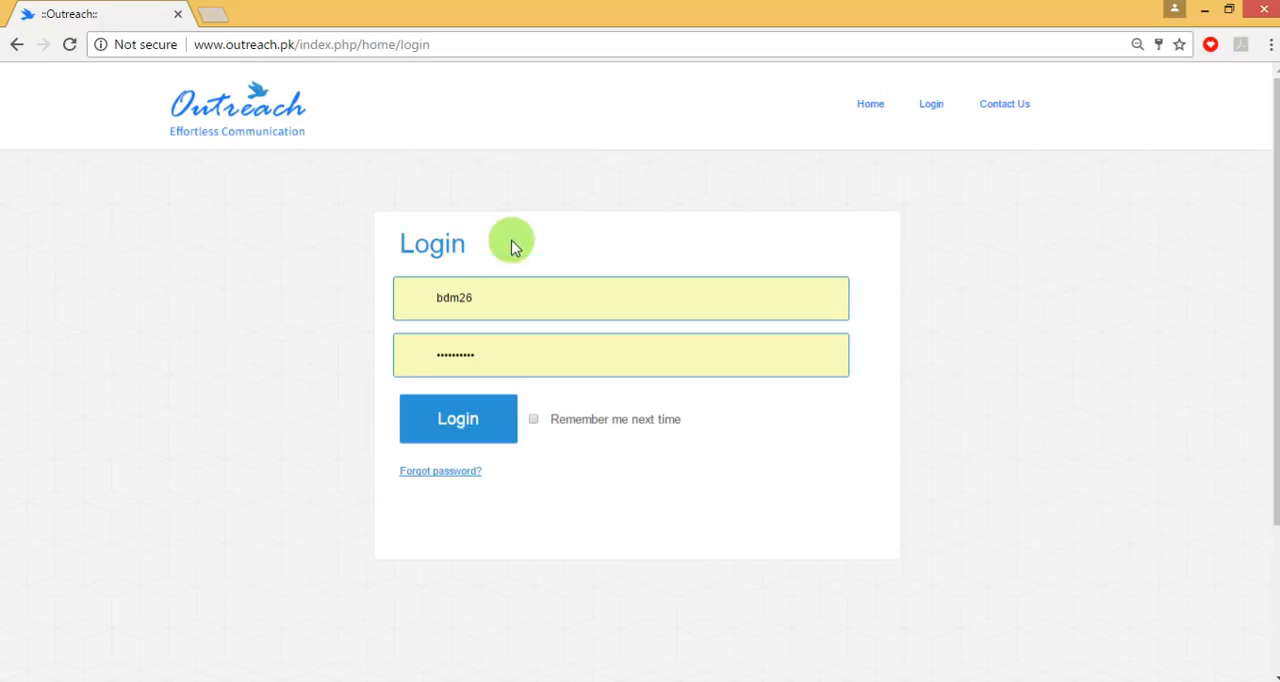
pyautogui.click(473, 440)
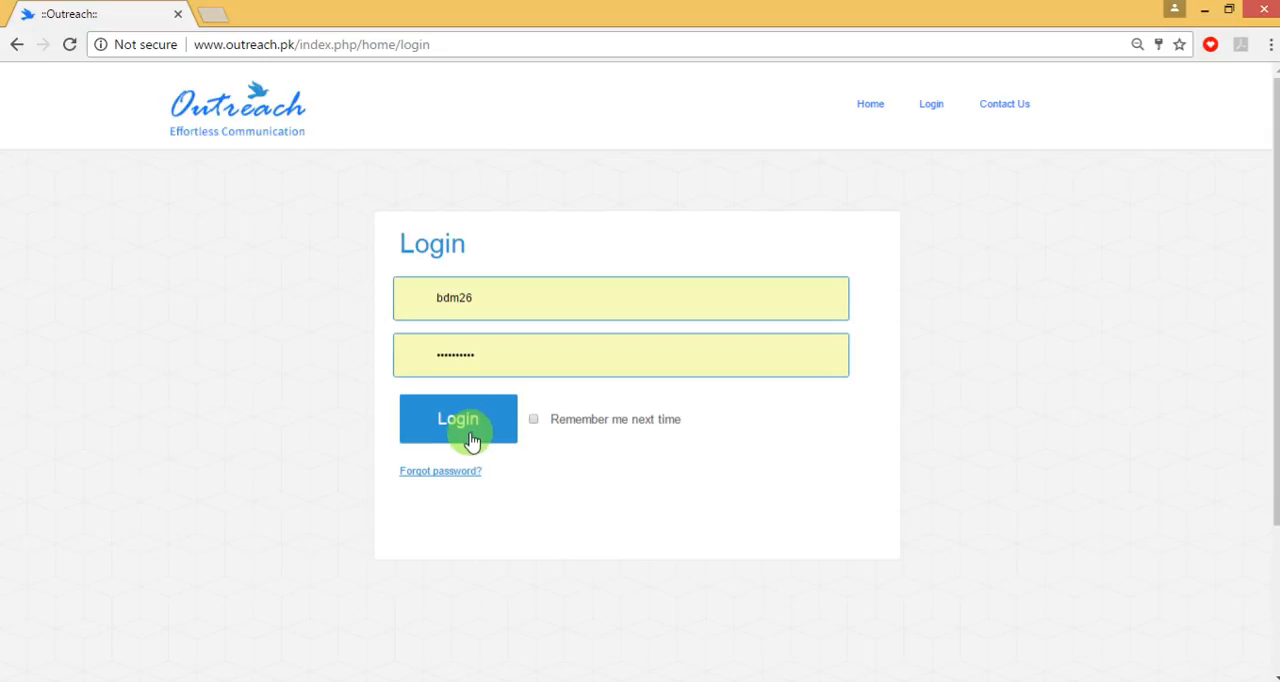
pyautogui.click(462, 428)
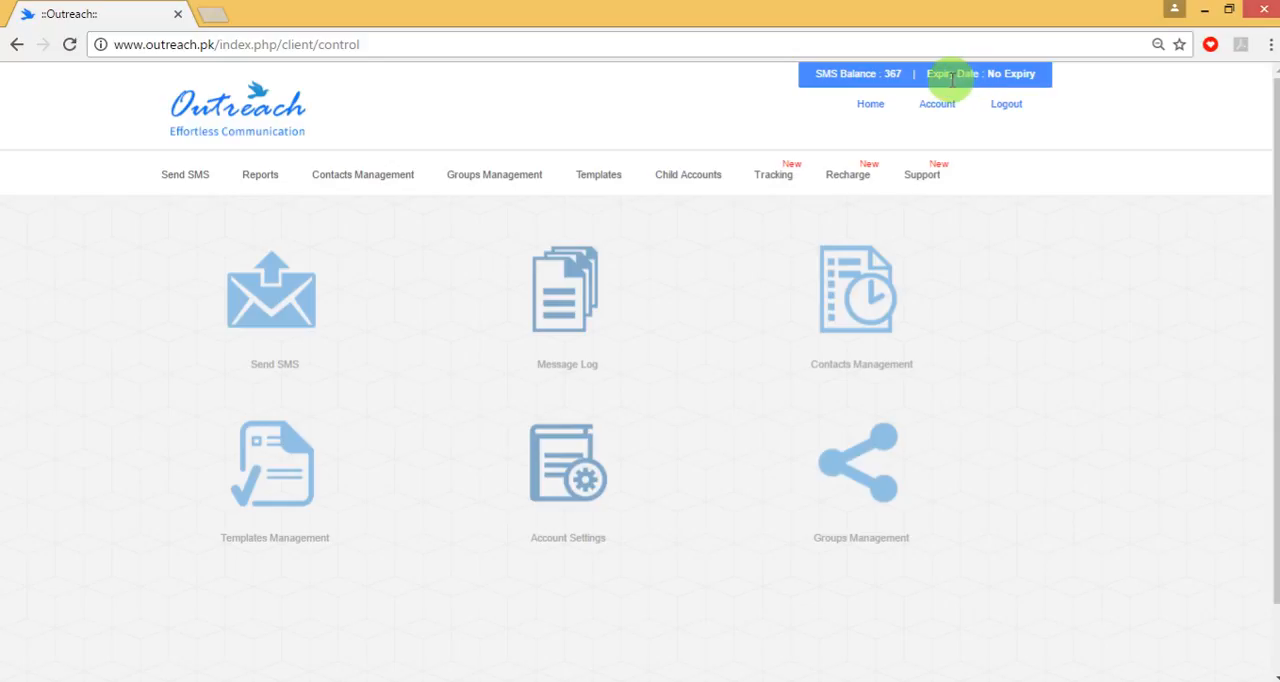
pyautogui.moveTo(173, 181)
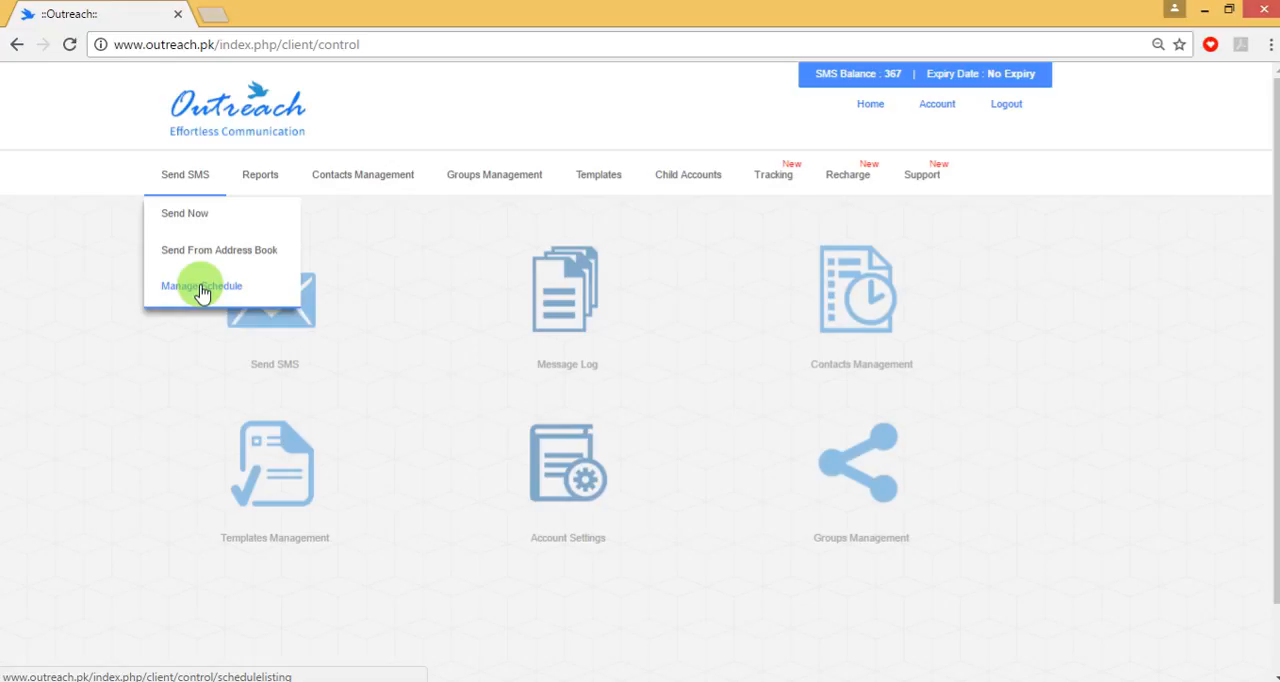
pyautogui.moveTo(275, 183)
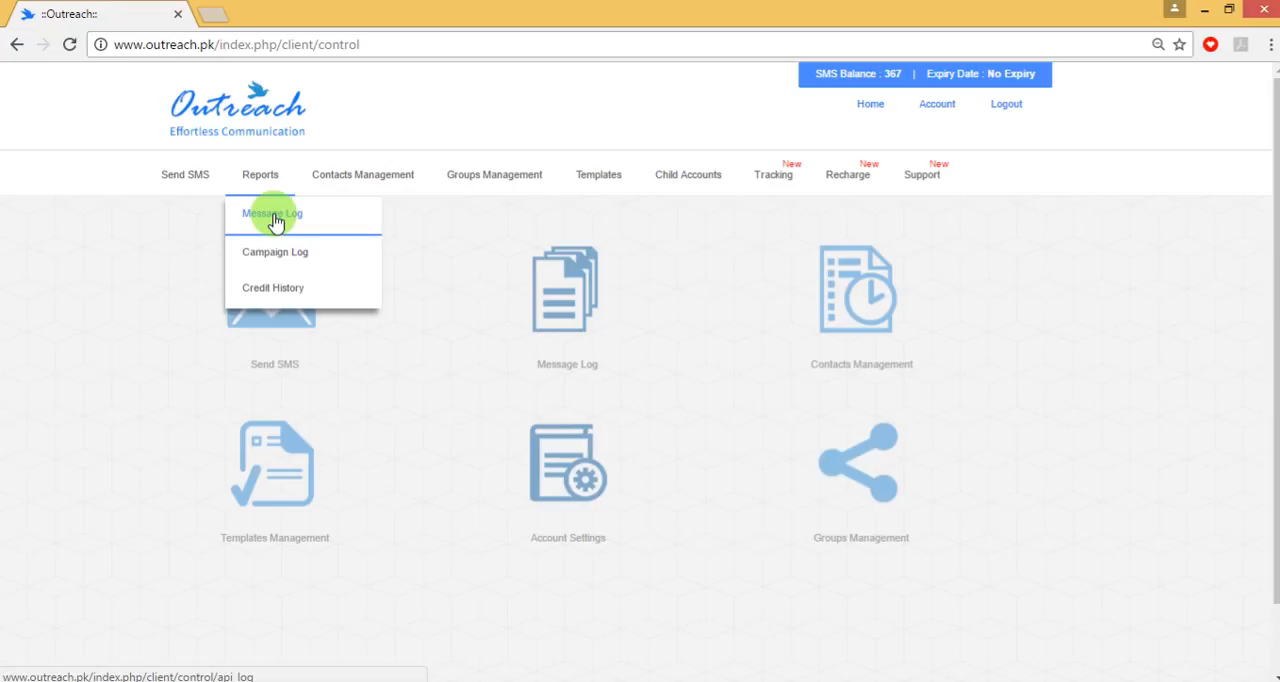
pyautogui.moveTo(360, 186)
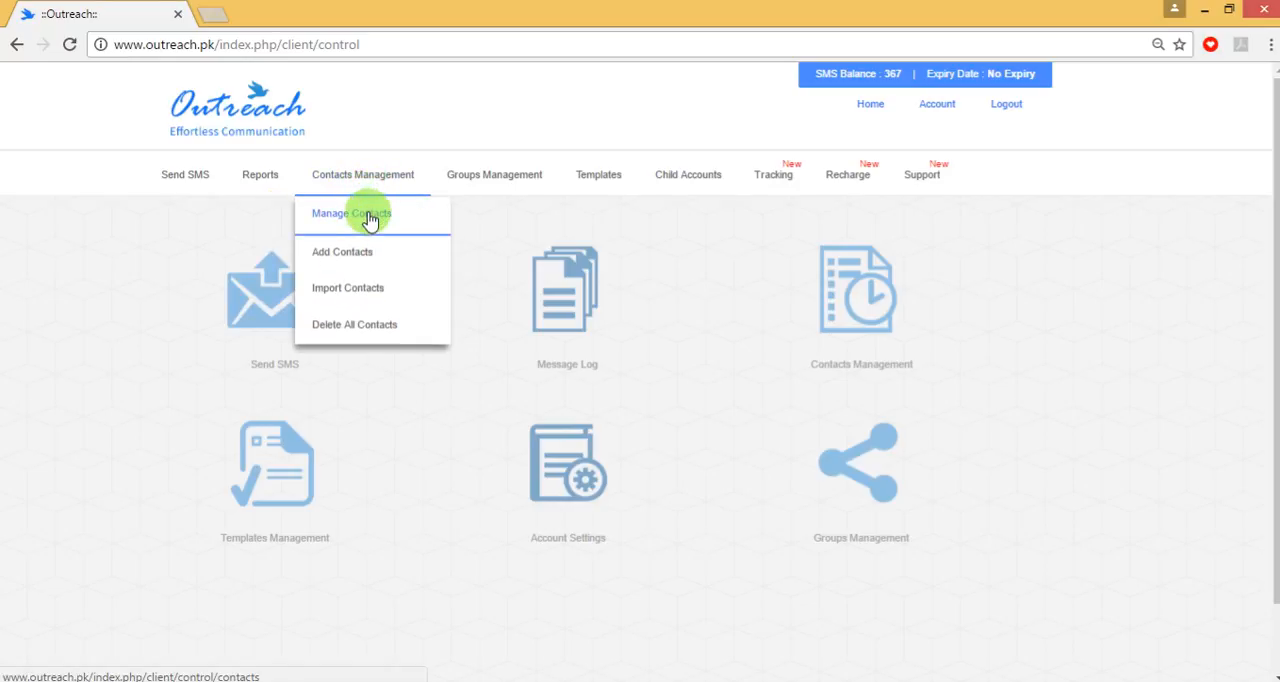
pyautogui.moveTo(492, 185)
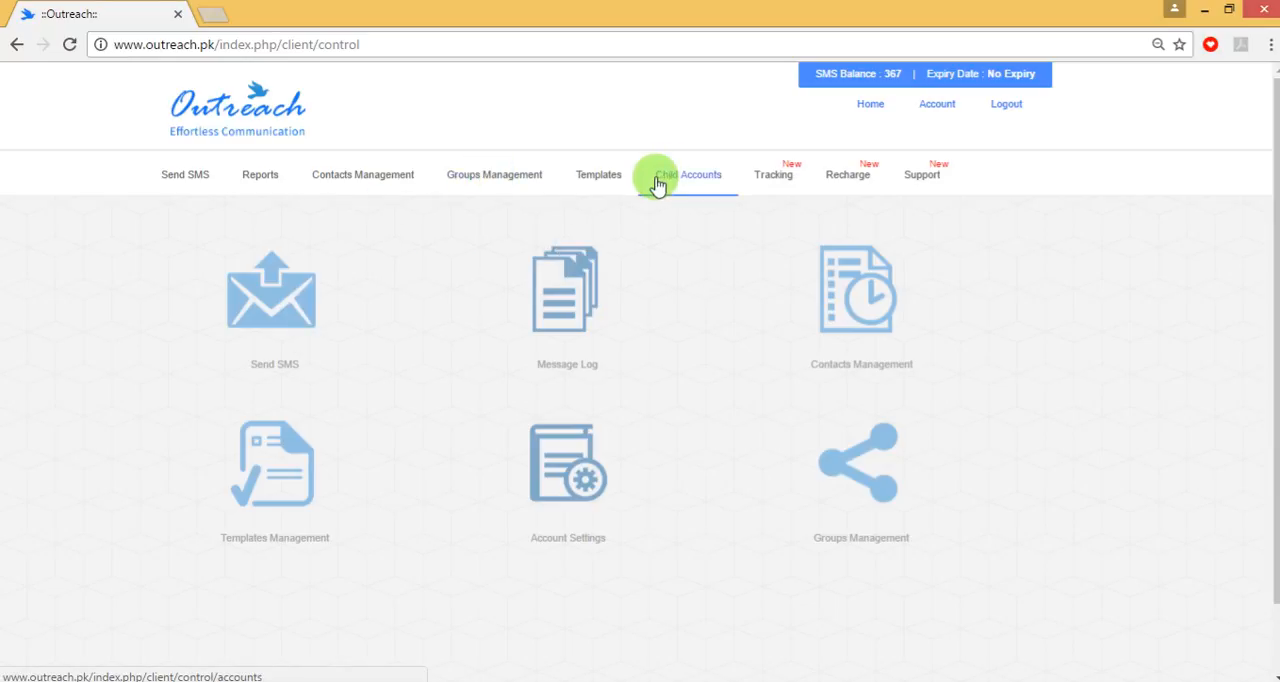
# - Open the Add Member form for tracking and examine its member name and mobile number fields
pyautogui.moveTo(609, 190)
pyautogui.moveTo(761, 189)
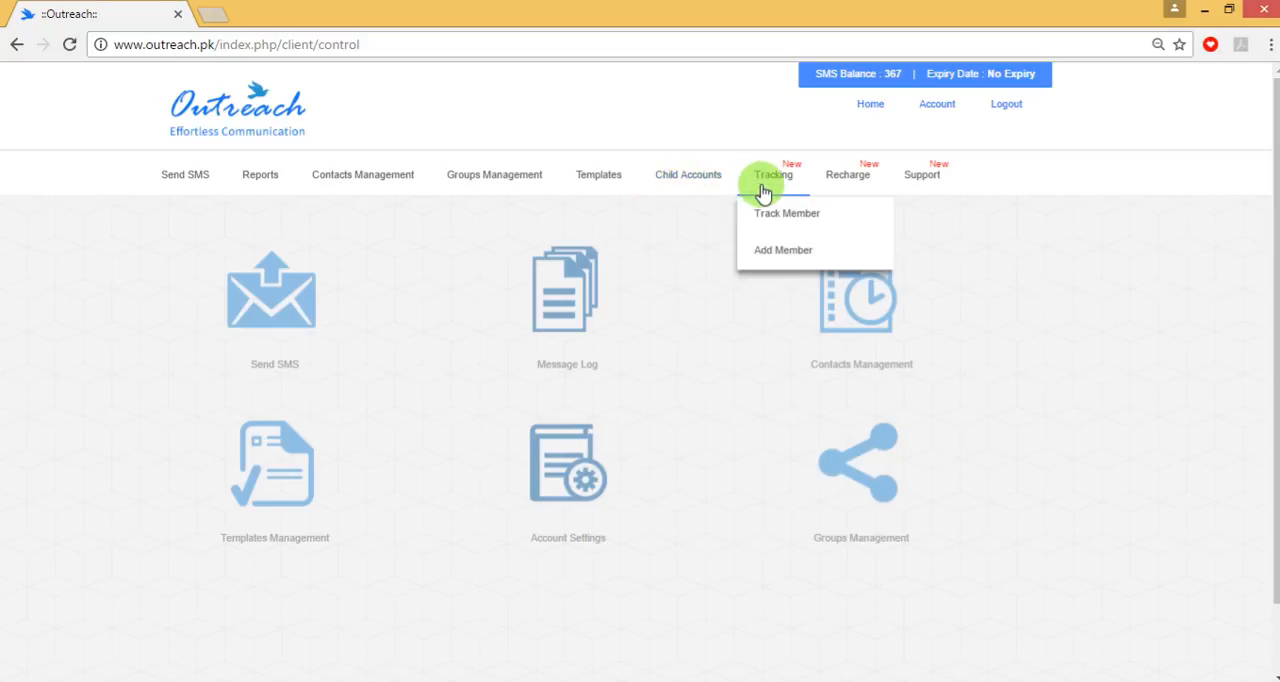
pyautogui.click(779, 254)
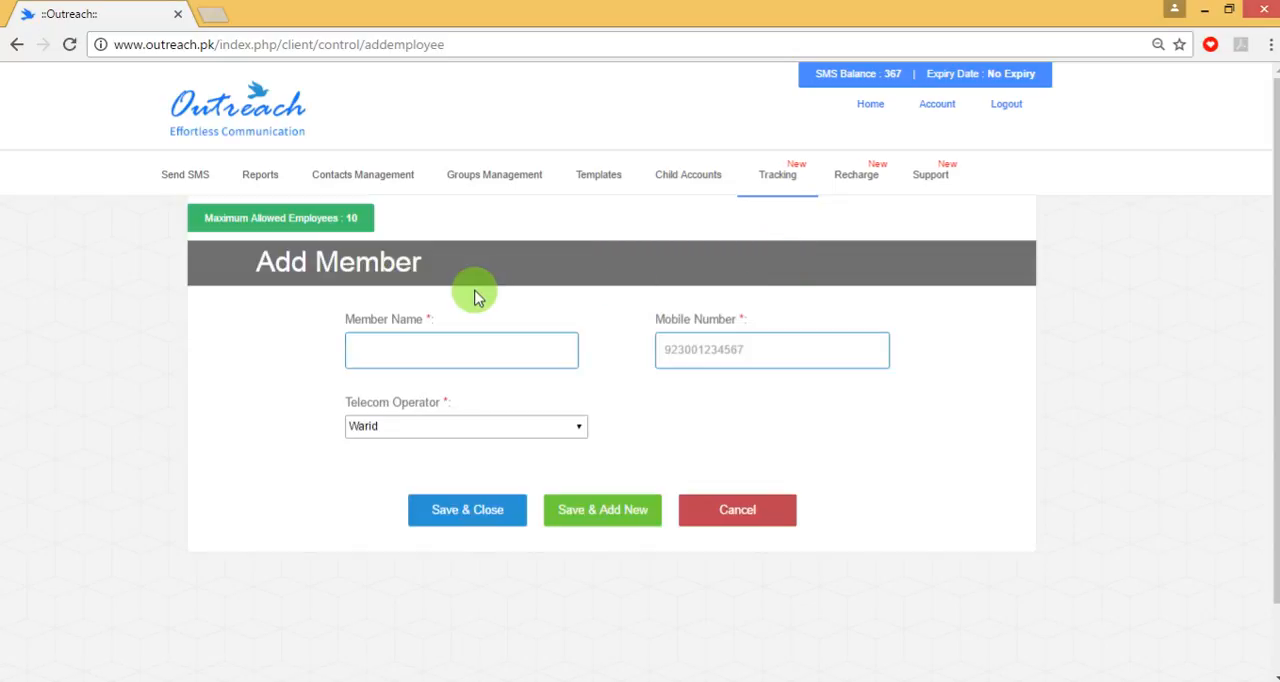
pyautogui.click(470, 339)
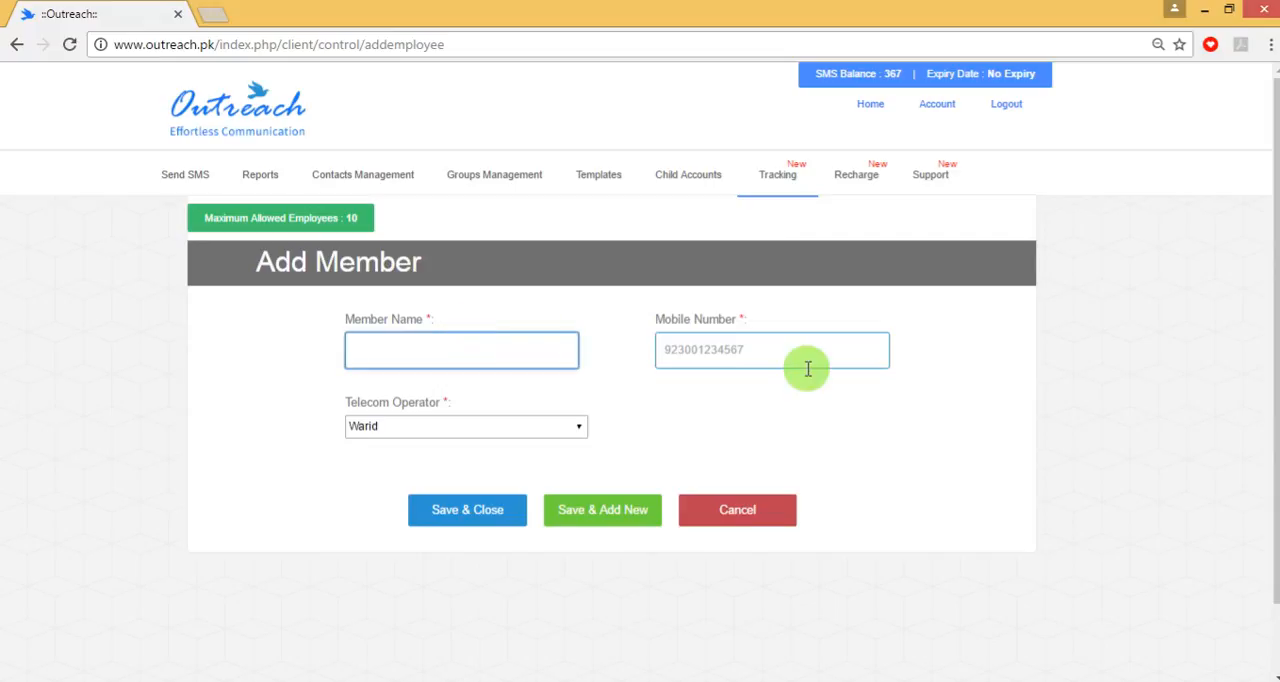
pyautogui.click(724, 352)
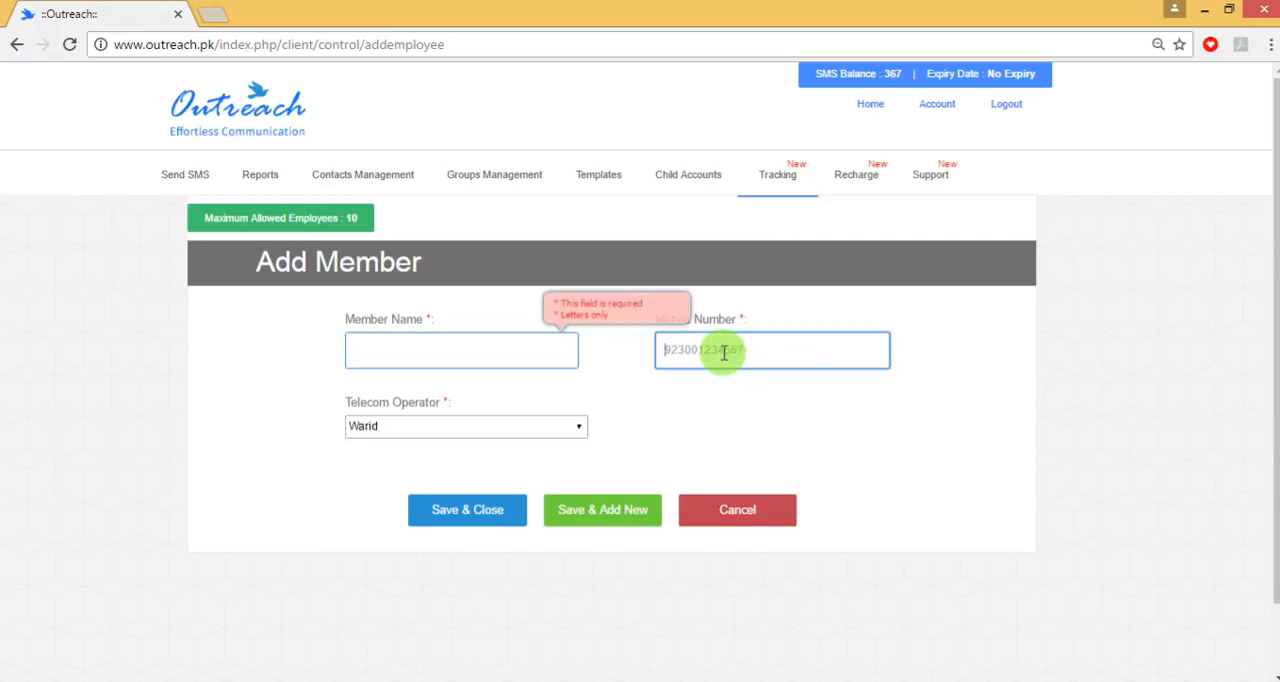
# - Open the Recharge Request form and examine its number of SMS and mobile fields
pyautogui.click(849, 187)
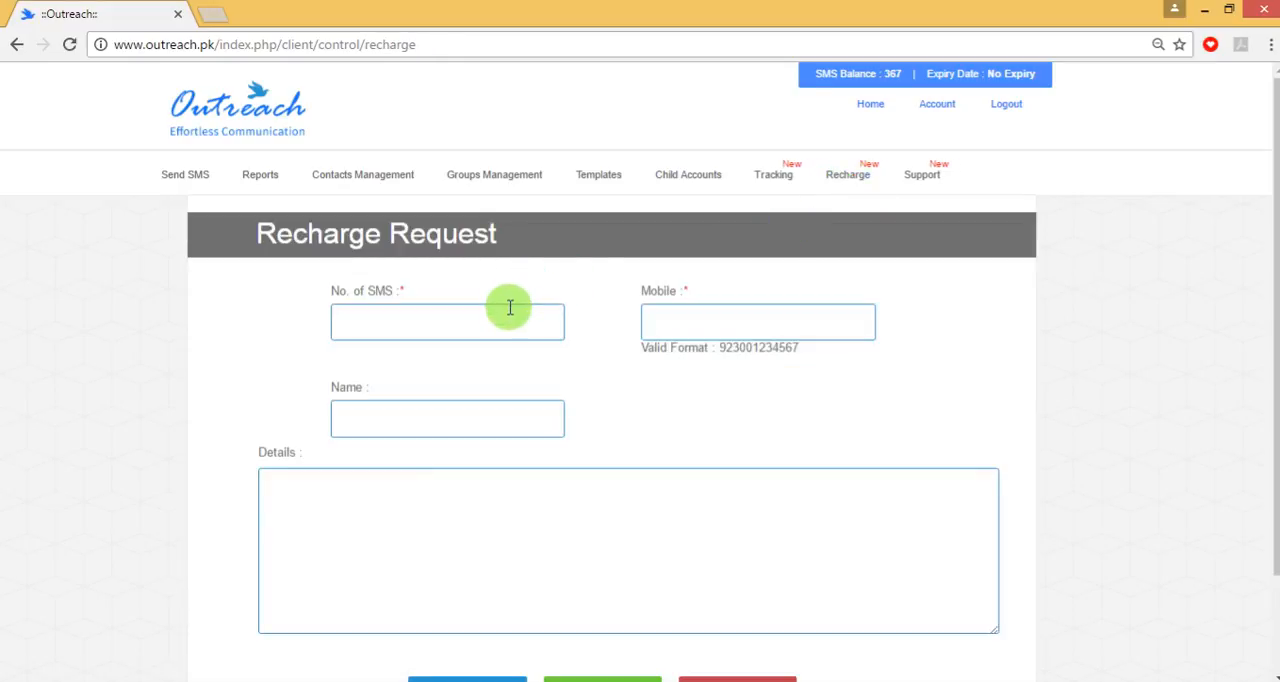
pyautogui.click(510, 315)
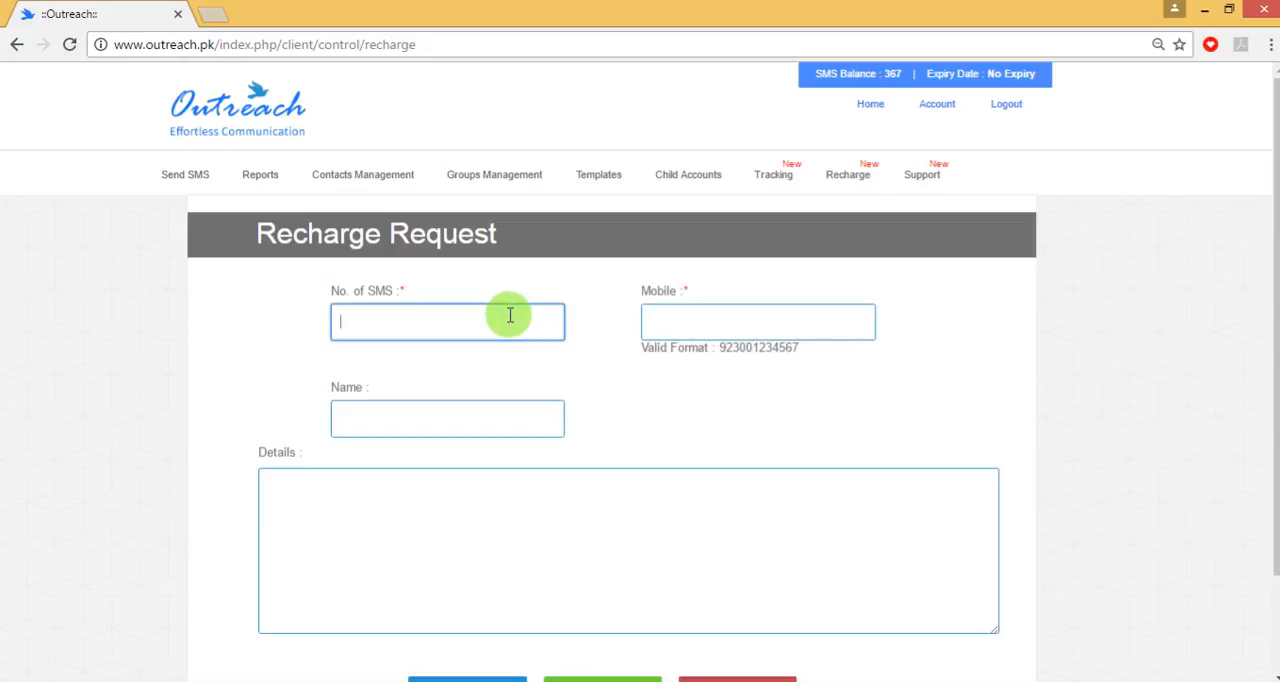
pyautogui.click(681, 325)
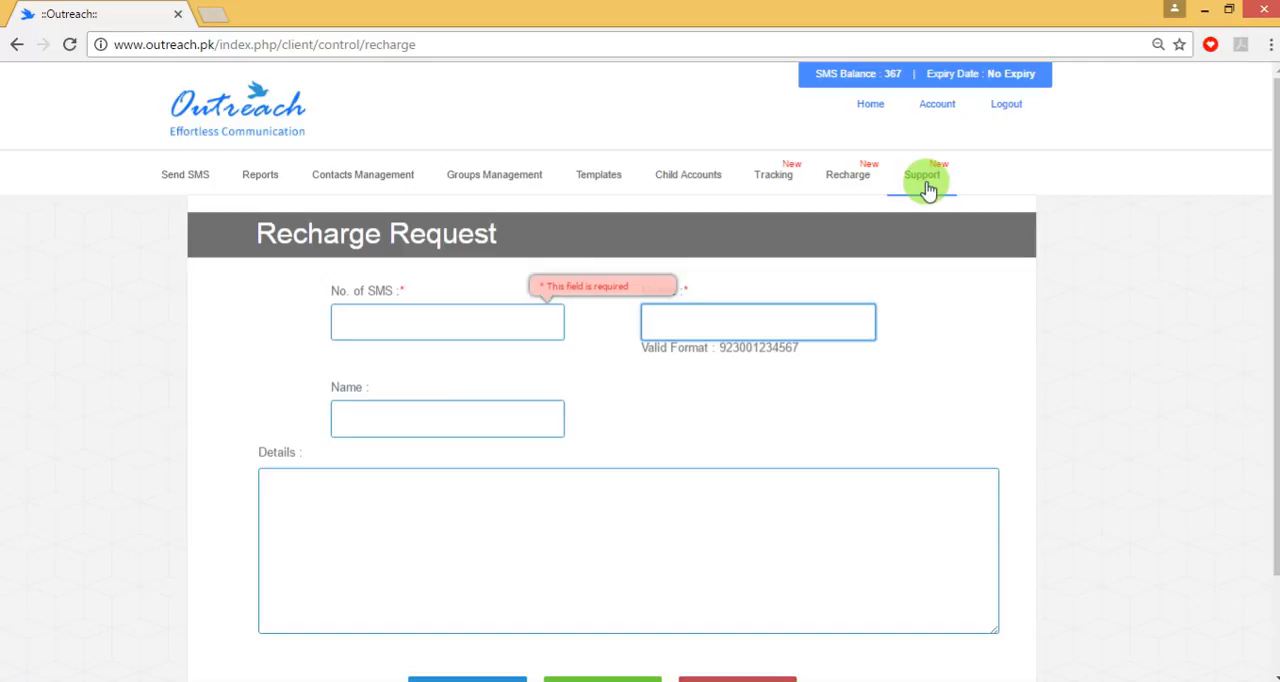
# - Start a new SMS for immediate sending and choose Static as the SMS type
pyautogui.moveTo(173, 167)
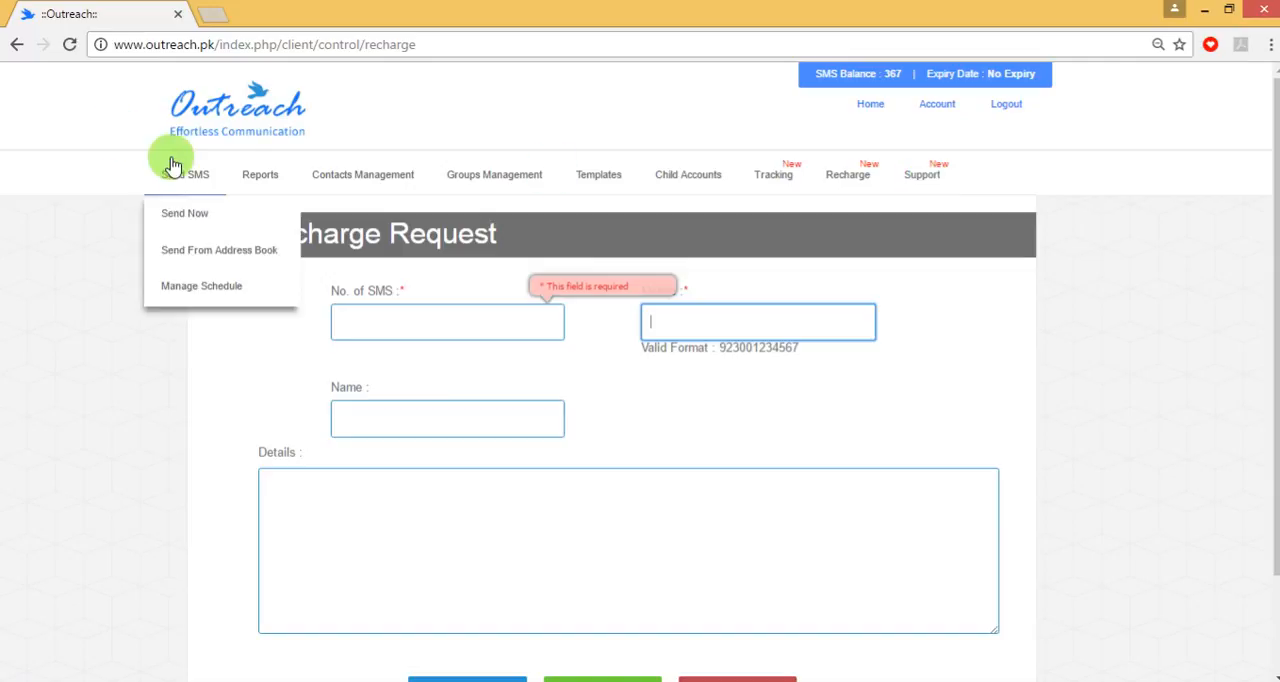
pyautogui.click(197, 215)
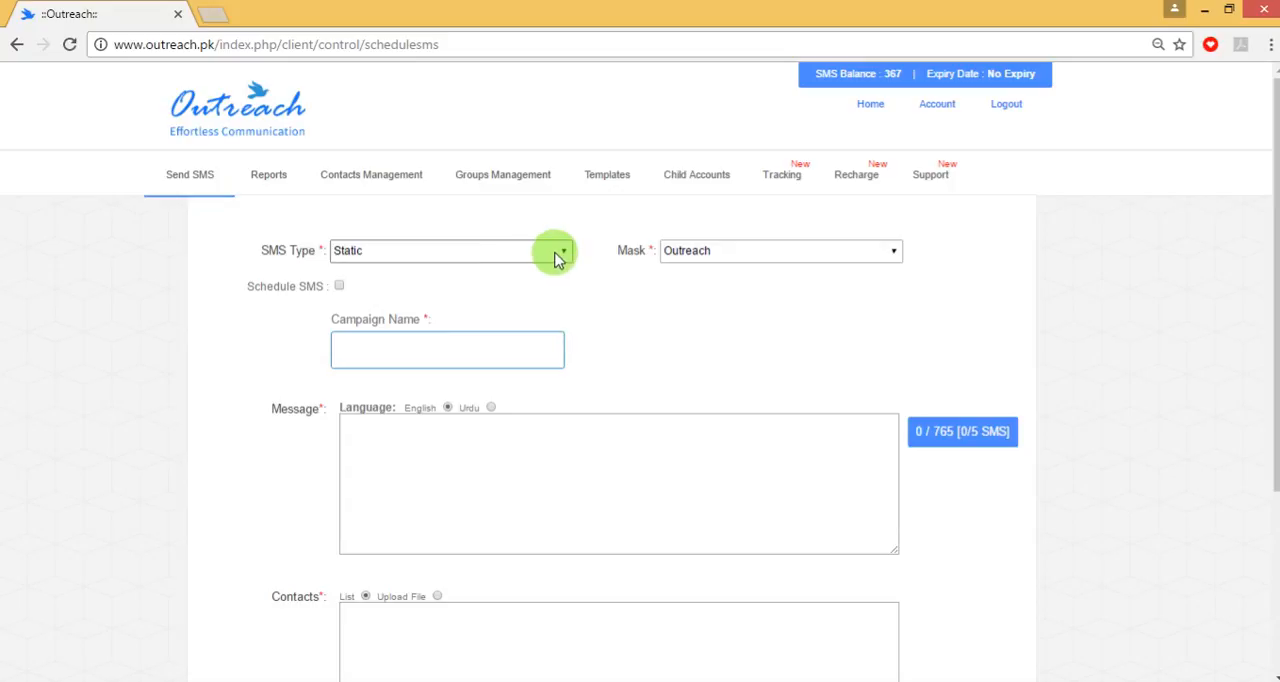
pyautogui.click(558, 258)
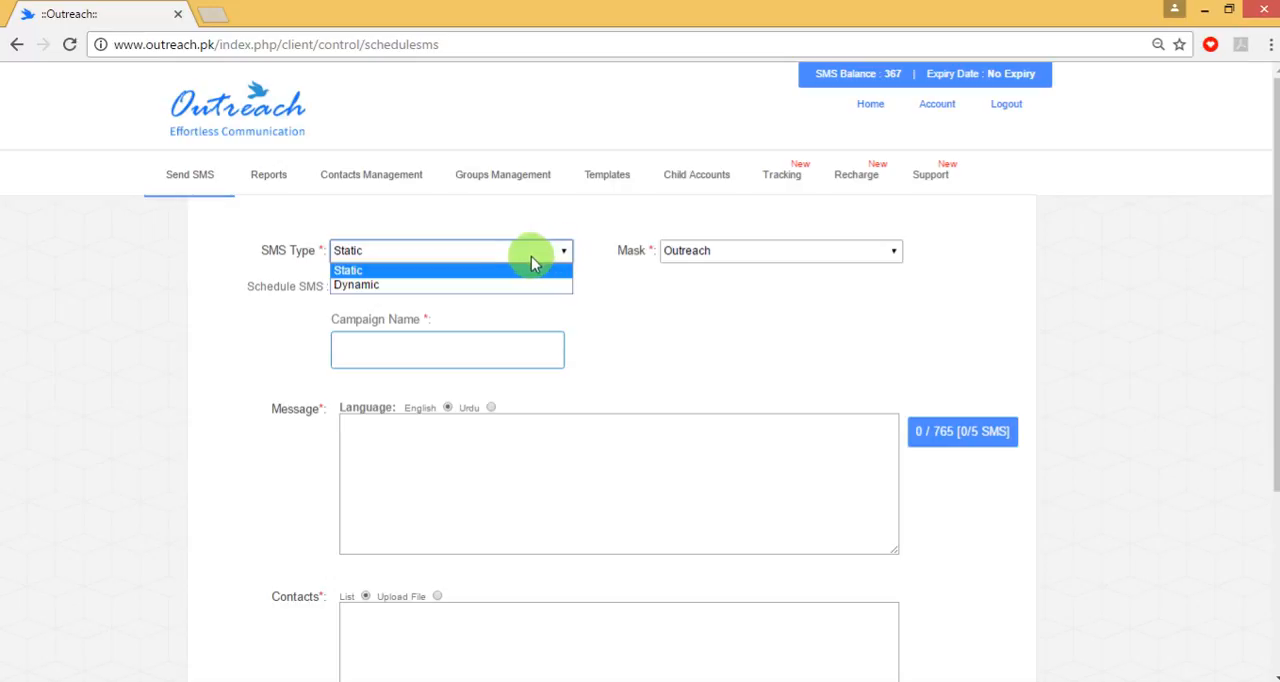
pyautogui.click(516, 270)
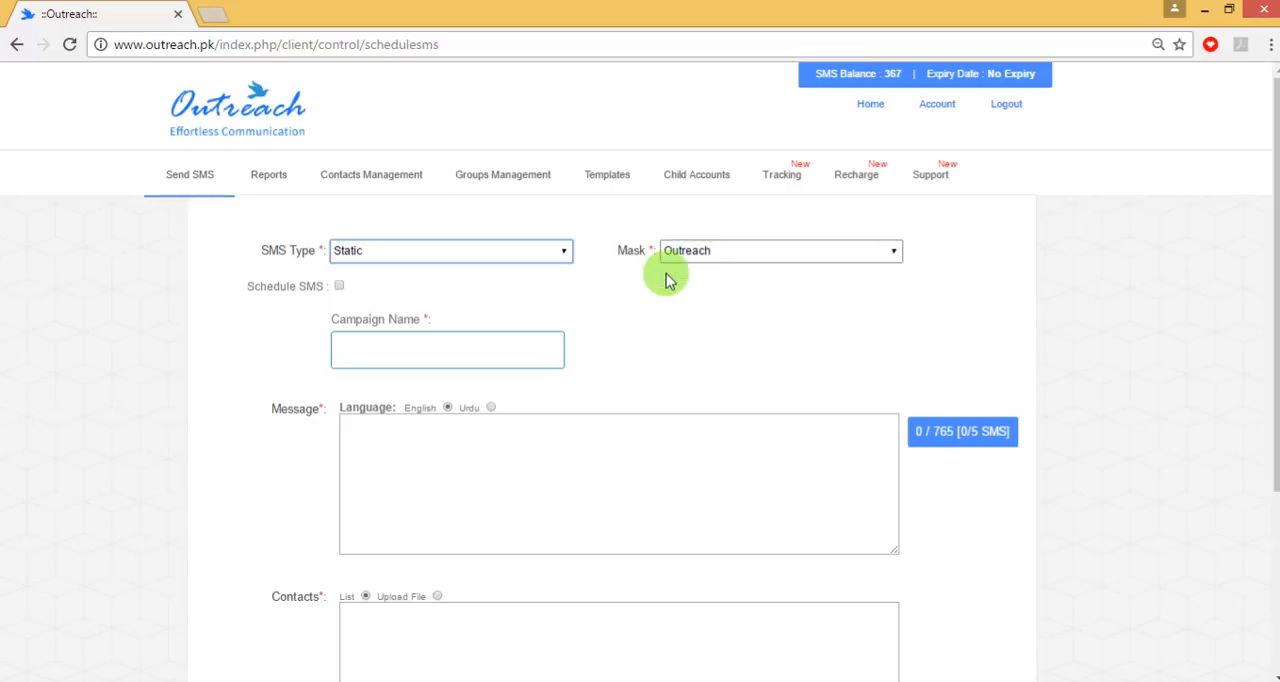
# - Name the SMS campaign "Marketing"
pyautogui.click(472, 345)
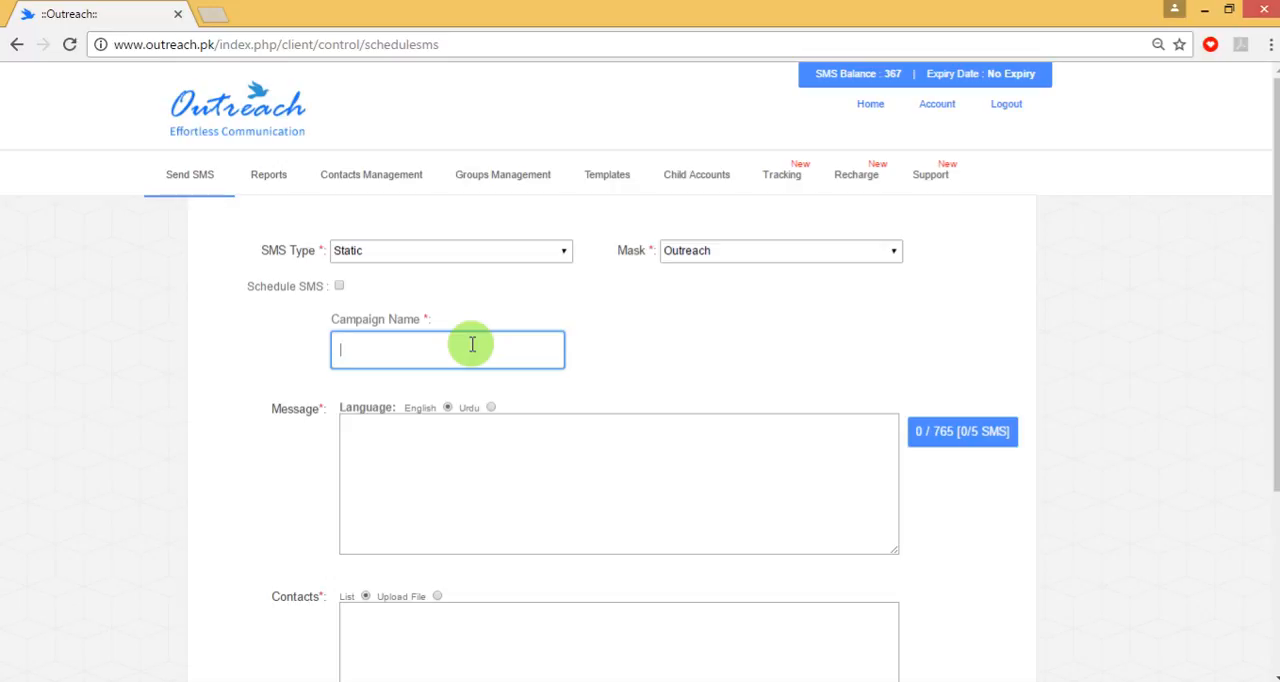
pyautogui.write('mar')
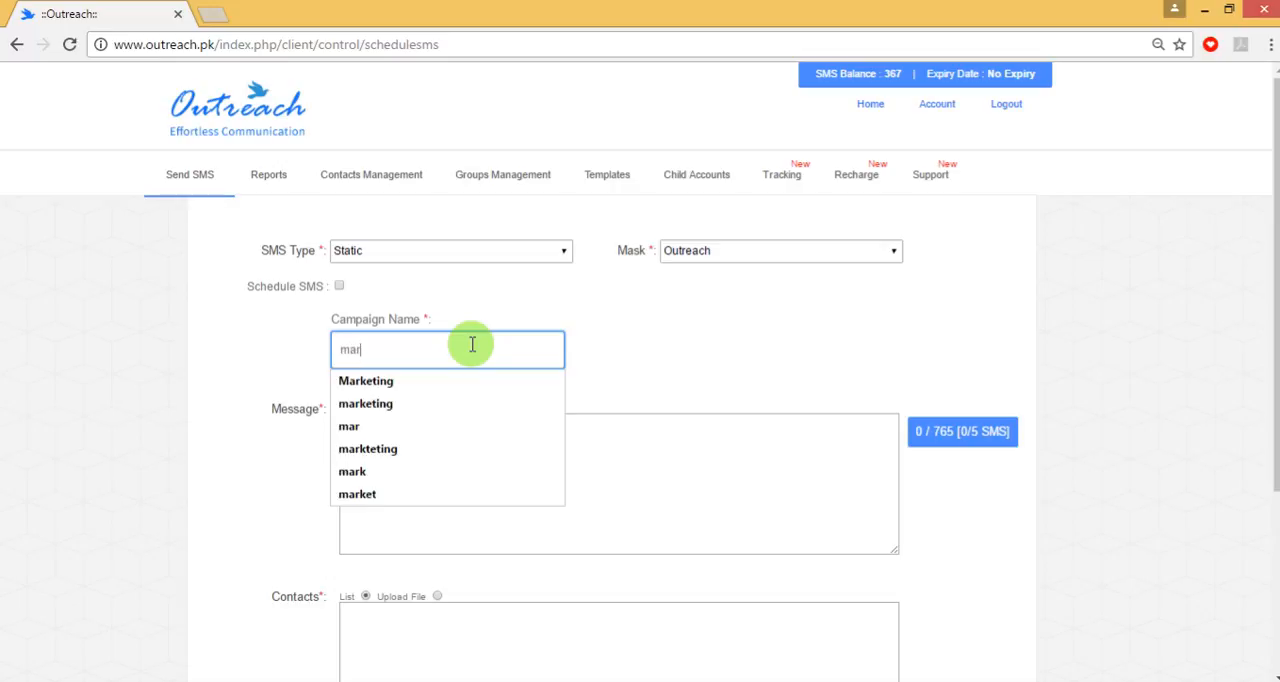
pyautogui.click(391, 380)
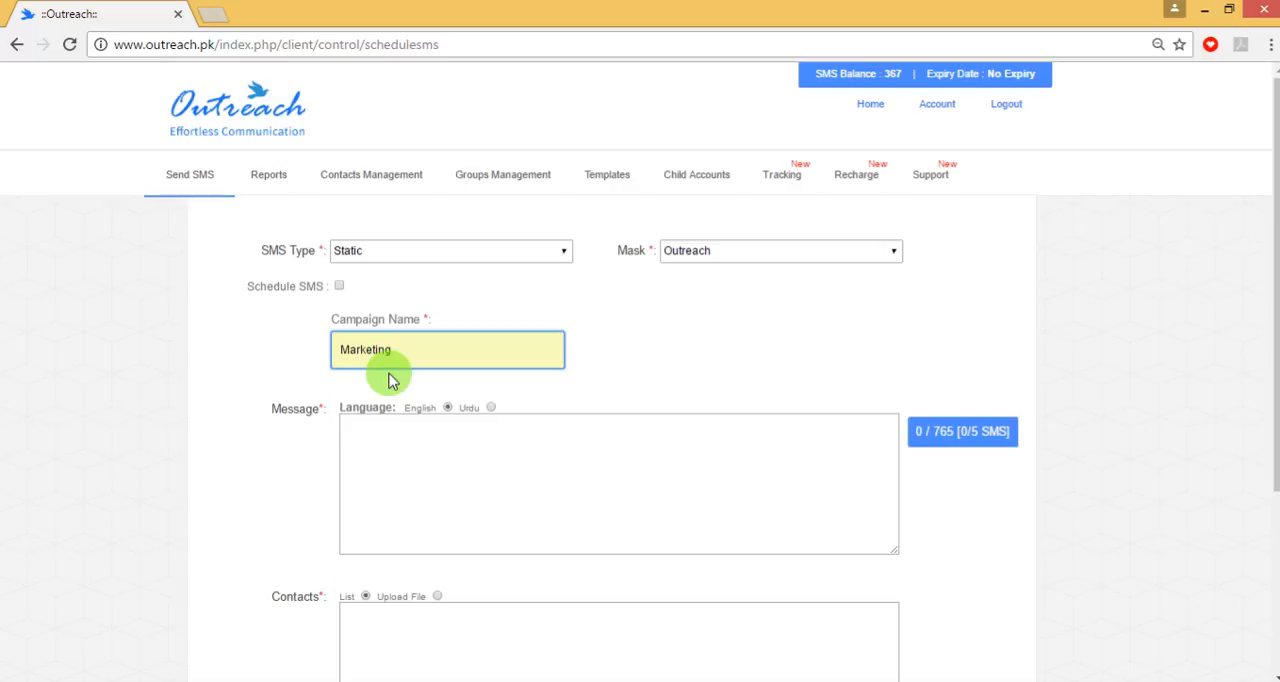
# - Write "This is the Demo Message From Outreach" as the first line of the message
pyautogui.click(411, 443)
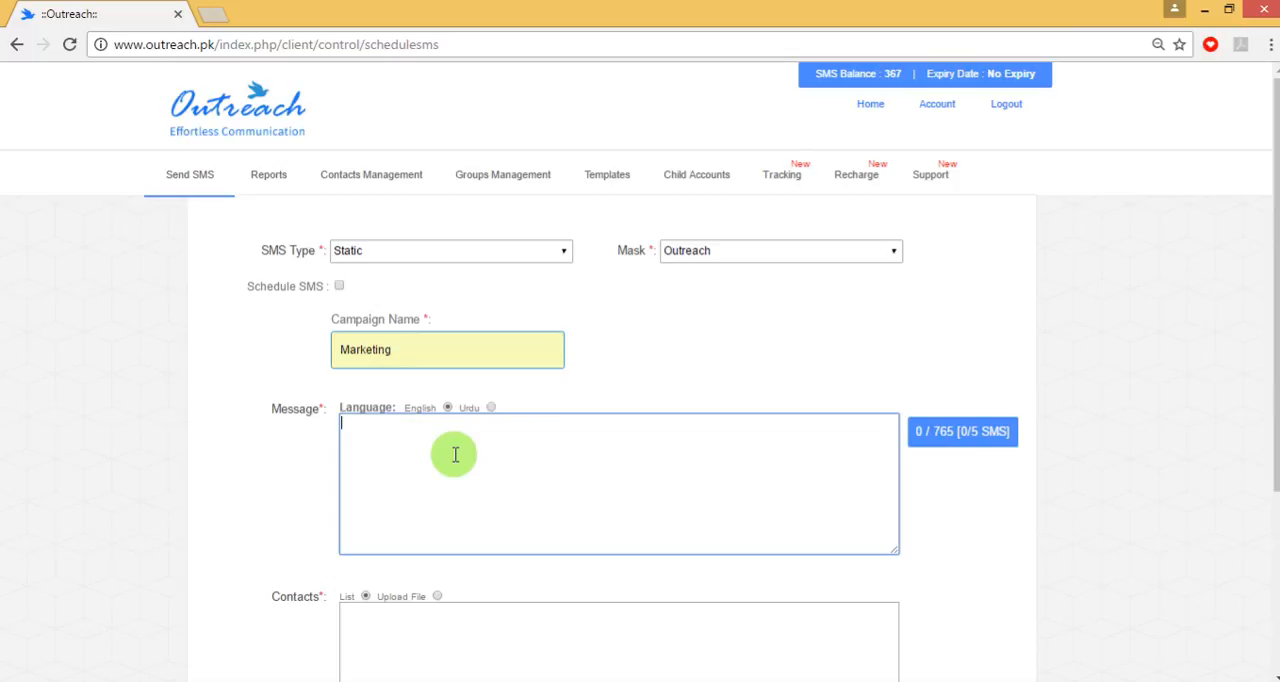
pyautogui.write('This is the Demo ')
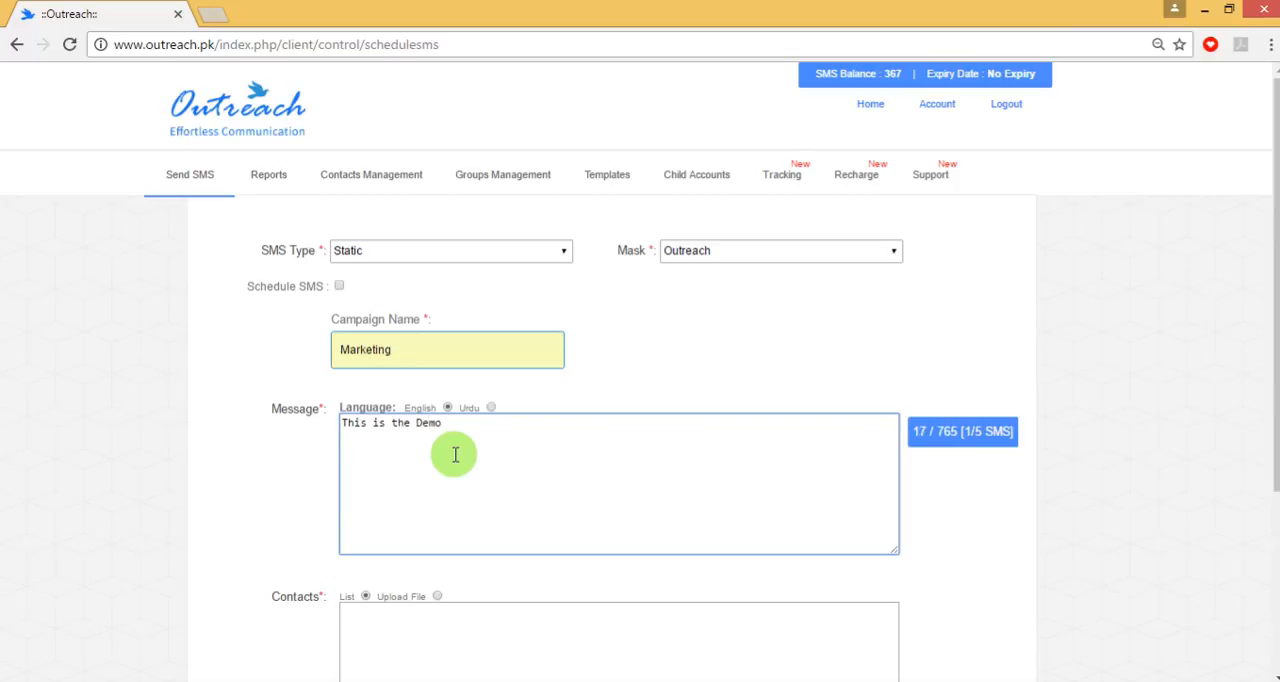
pyautogui.write('Message From Outreach')
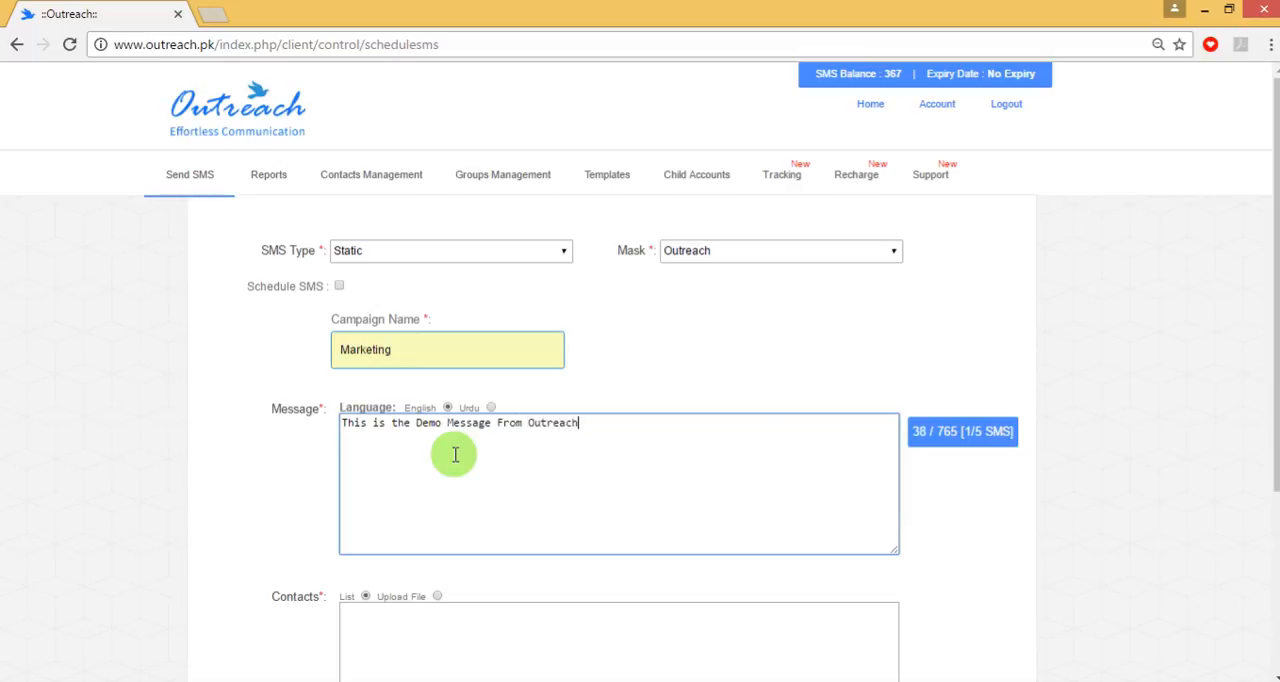
# - Add the line "For Signup Call" to the message, followed by the contact phone number on its own line
pyautogui.press('Return')
pyautogui.write('For Signup Call')
pyautogui.press('Return')
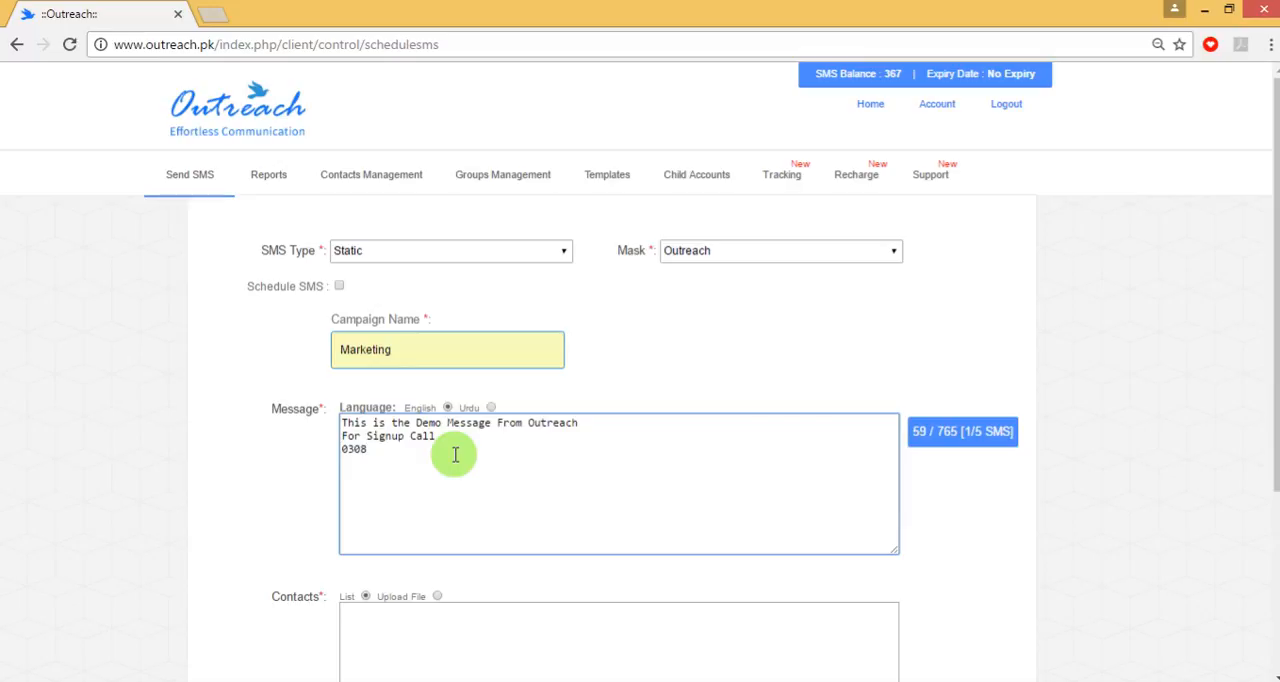
# - End the message with the lines "Business Development Manager" and "1st 4 Connect Pvt Ltd."
pyautogui.press('Return')
pyautogui.write('Business Develop')
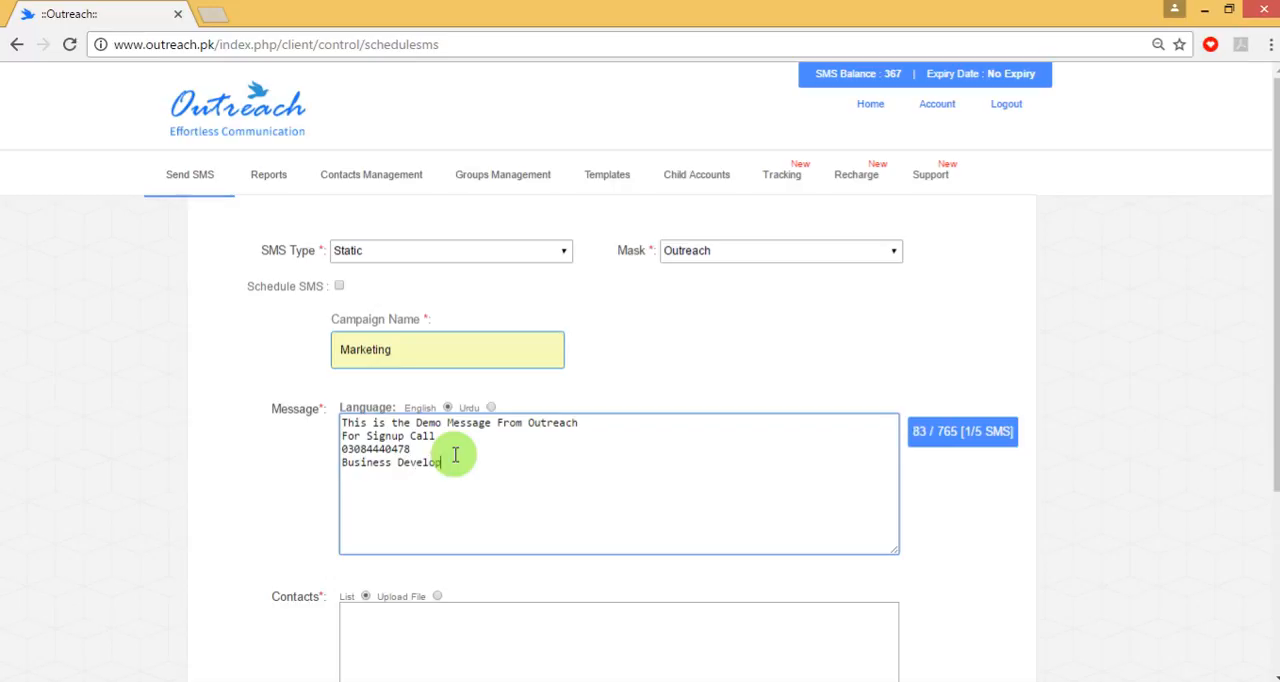
pyautogui.write('ment Manager')
pyautogui.press('Return')
pyautogui.write('1st 4')
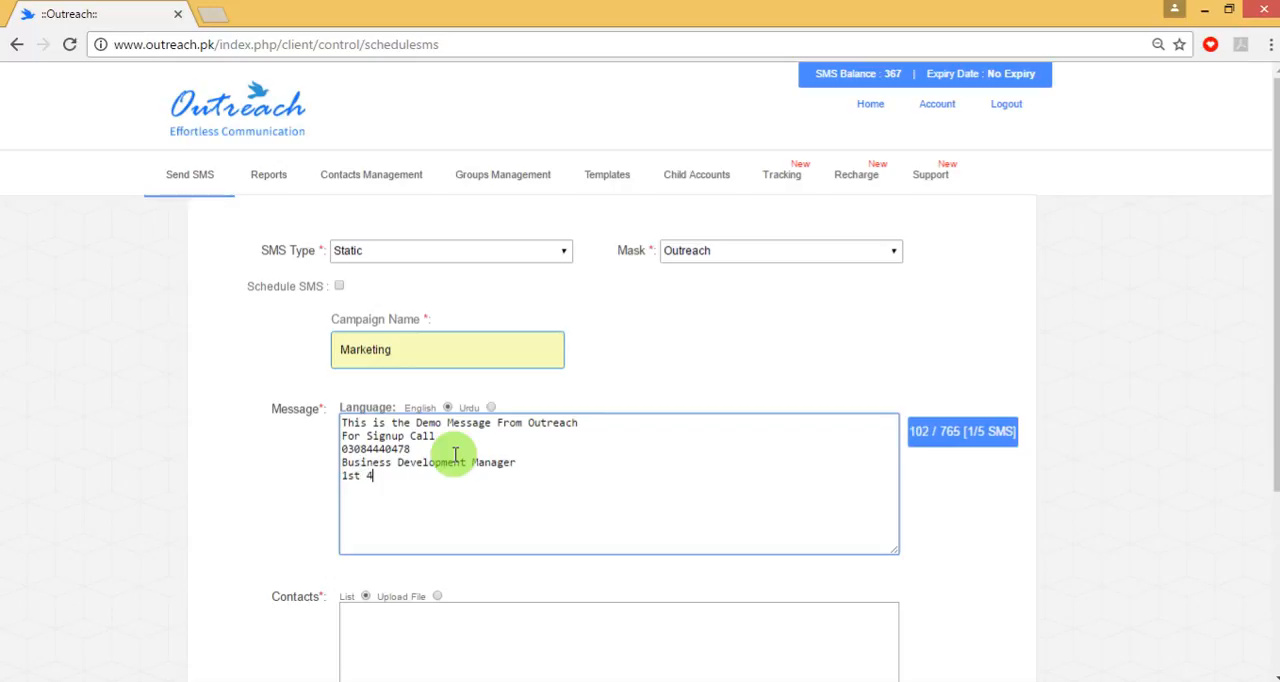
pyautogui.write(' Connect ')
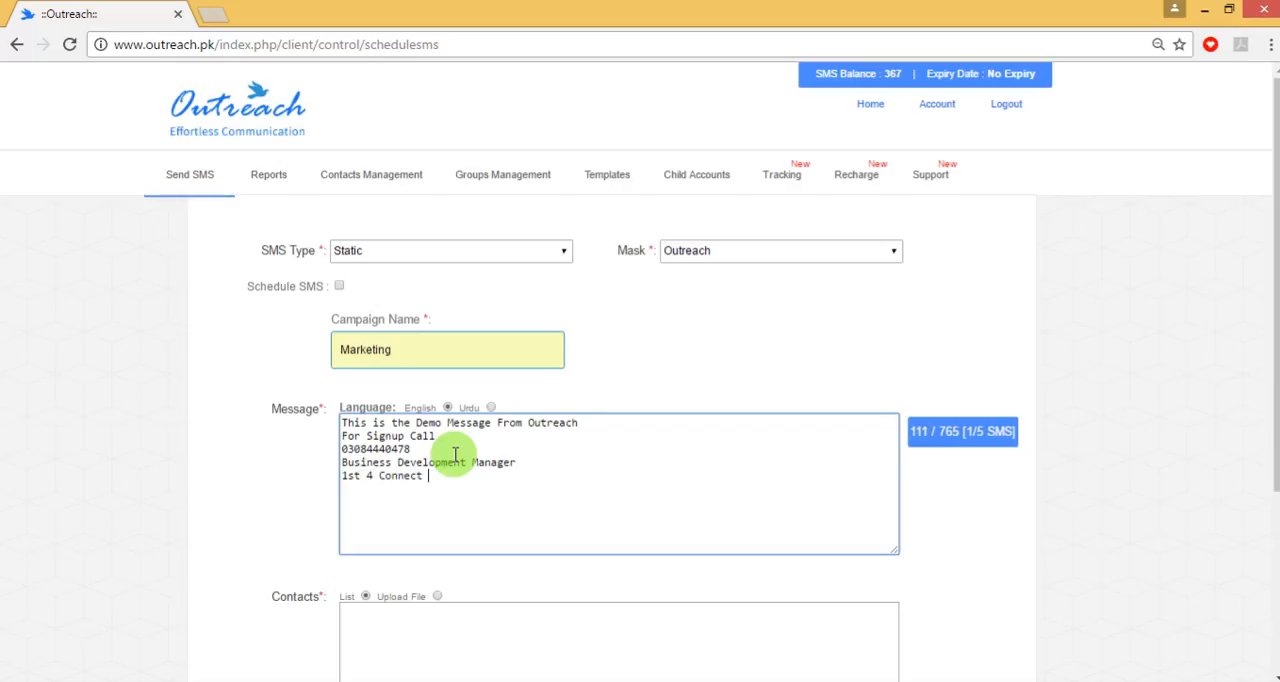
pyautogui.write('Pvt Ltd')
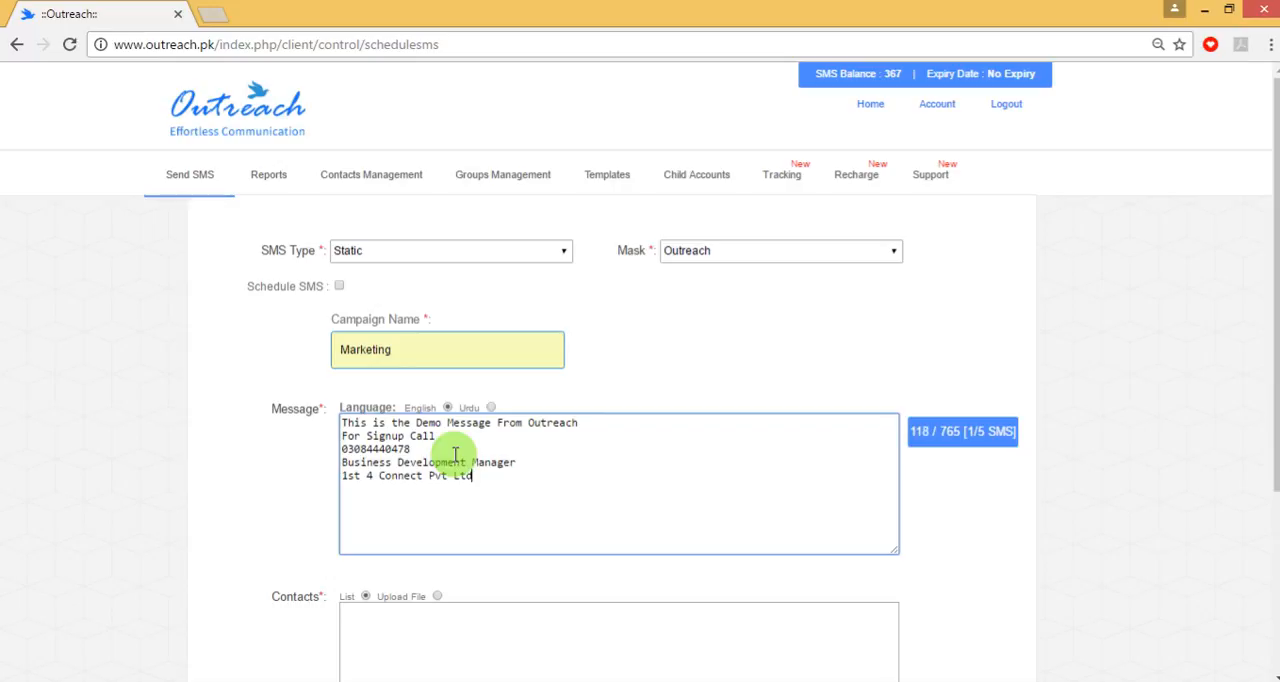
pyautogui.write('.')
# - Enter the recipient's mobile number followed by a comma in the contacts list, and switch the contacts source to Upload File
pyautogui.scroll(-2, 455, 450)
pyautogui.click(455, 450)
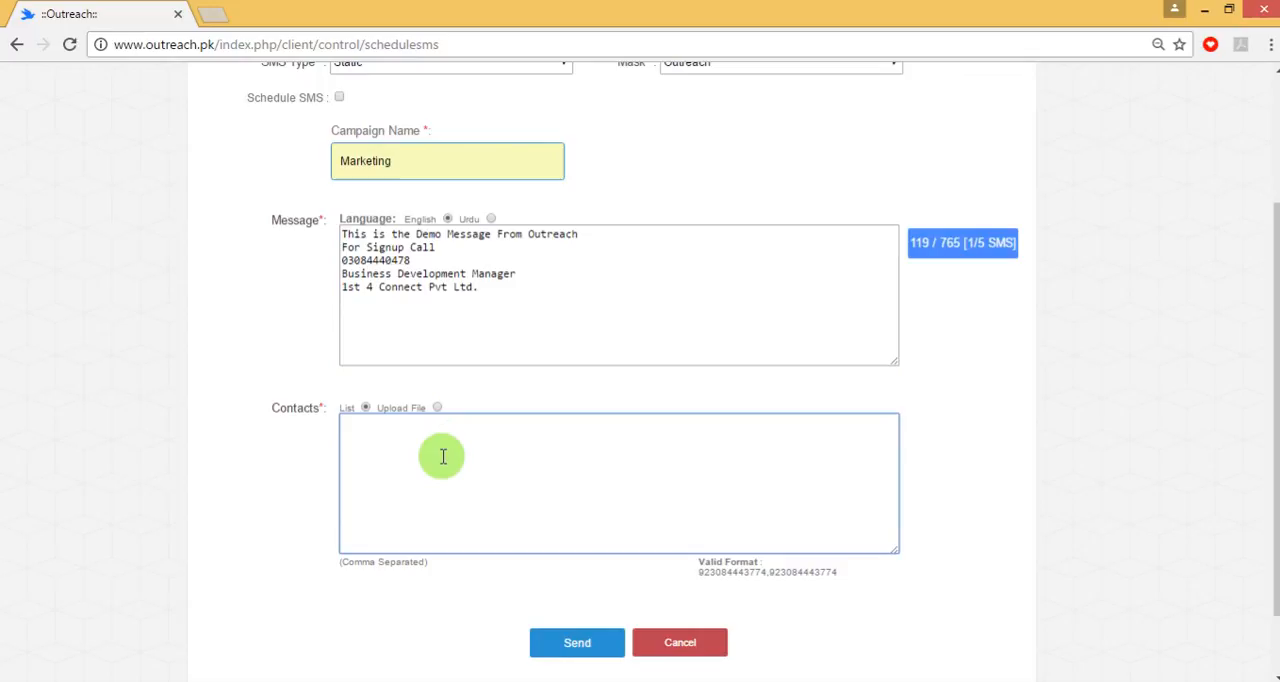
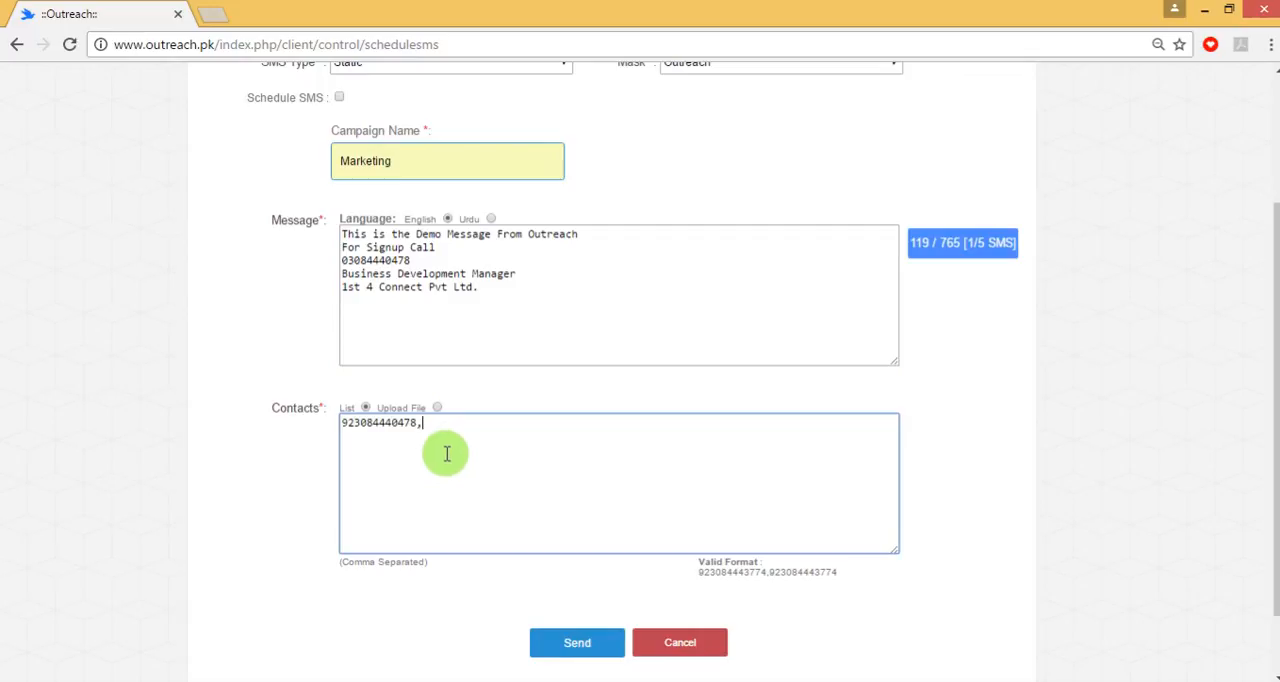
pyautogui.click(437, 407)
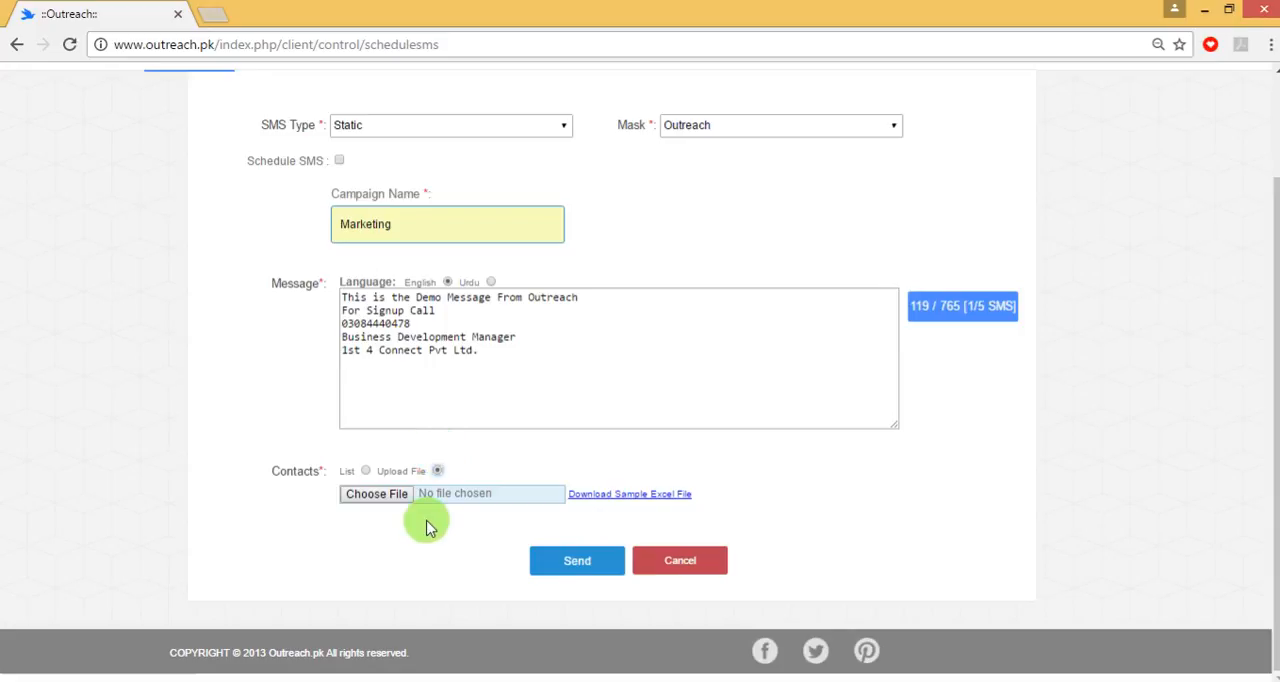
# - Set the contacts source back to List, send the Marketing campaign message to the entered contact, and confirm the sending
pyautogui.click(357, 470)
pyautogui.scroll(-1, 360, 470)
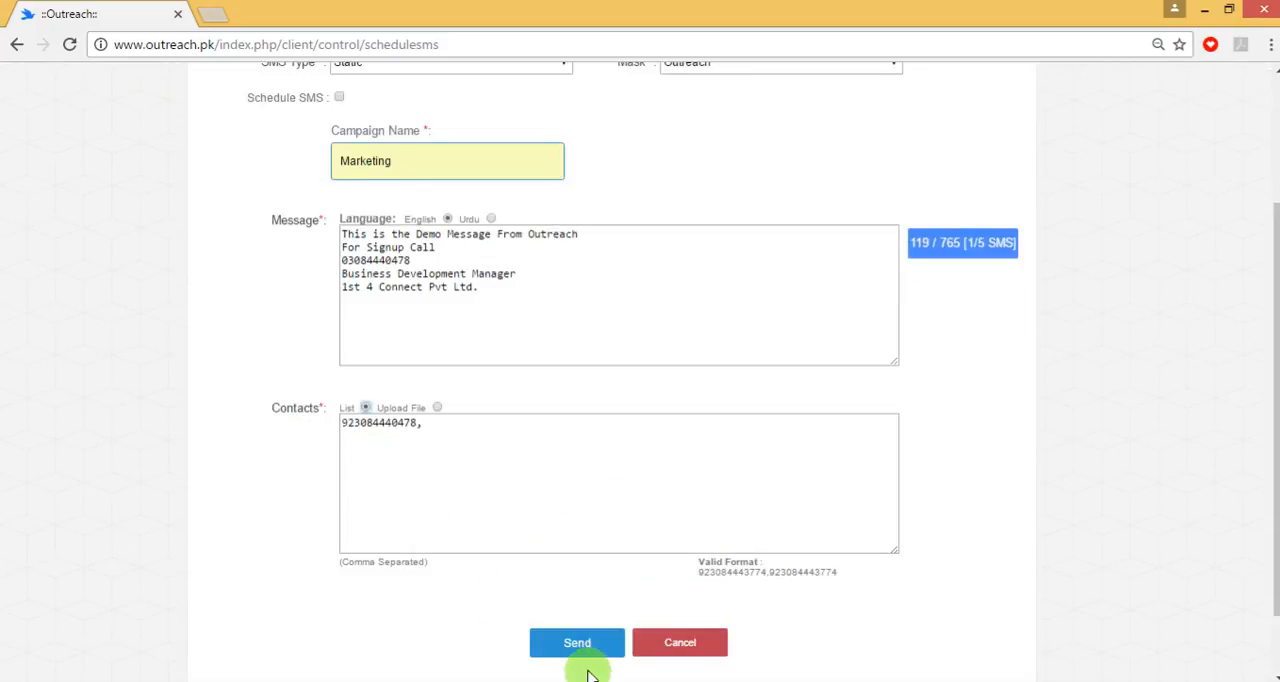
pyautogui.click(562, 645)
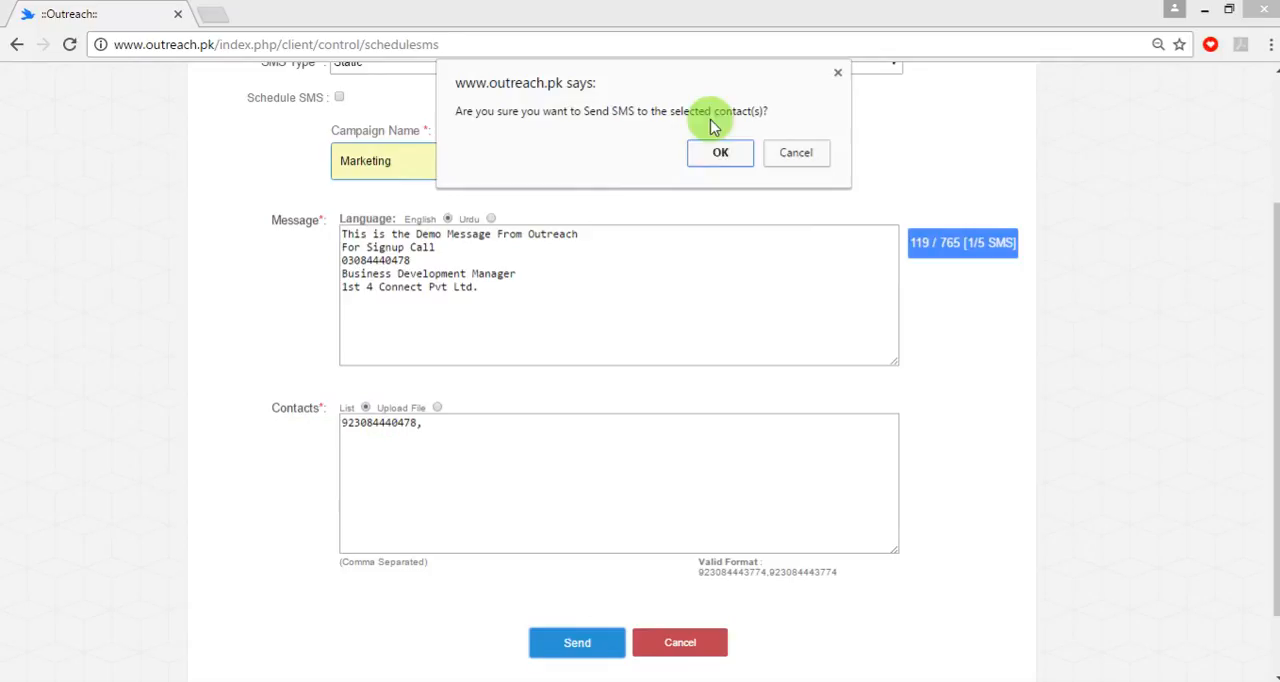
pyautogui.click(710, 152)
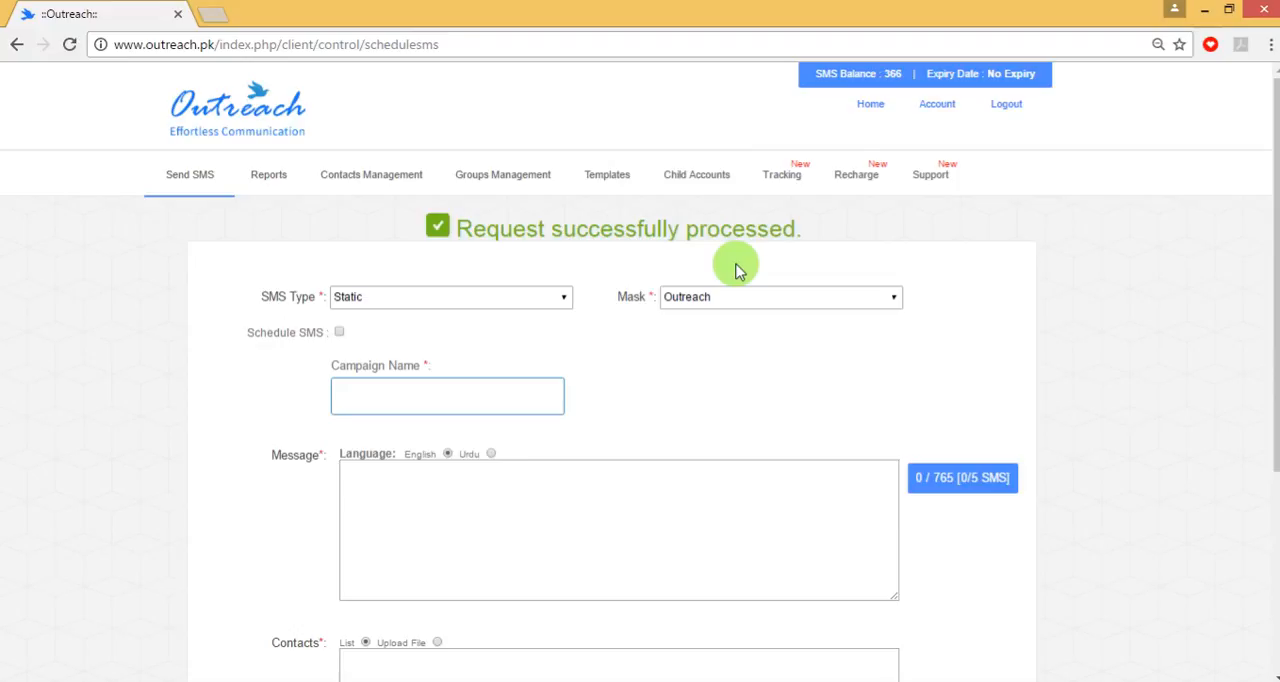
# - Switch to the Outreach Presentation in PowerPoint and play its slide show from the Message Received slide to the SMS packages slide
pyautogui.moveTo(367, 680)
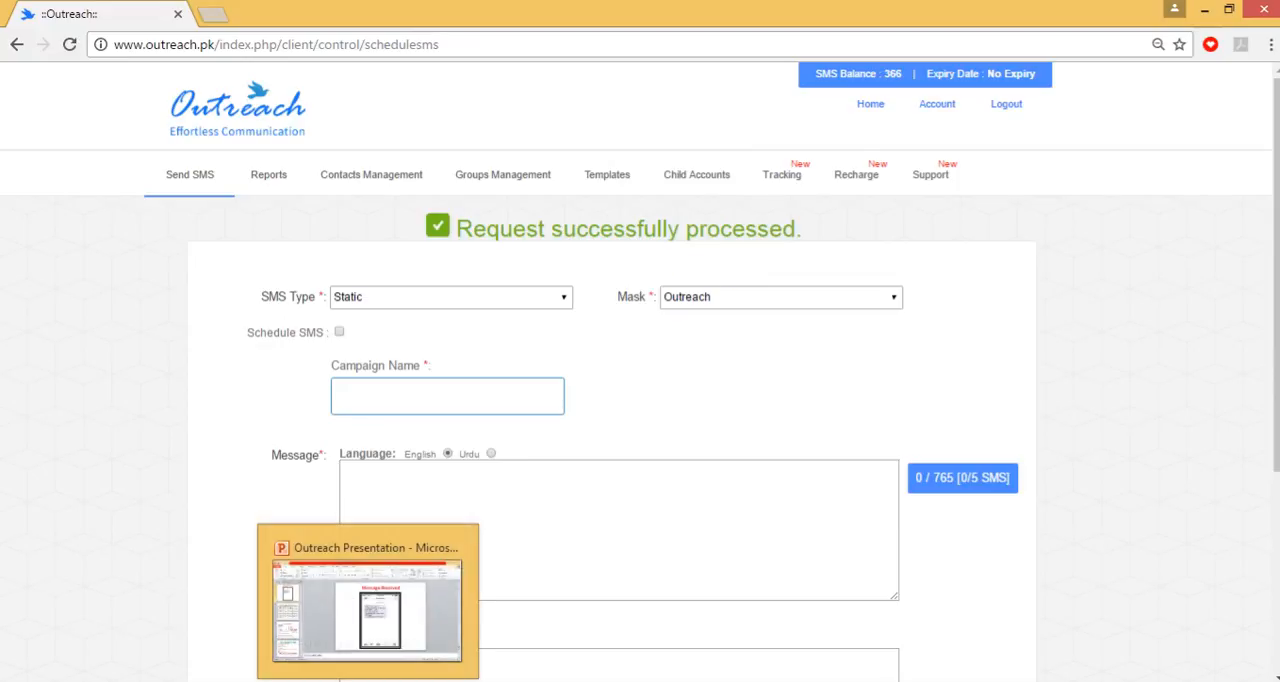
pyautogui.click(367, 605)
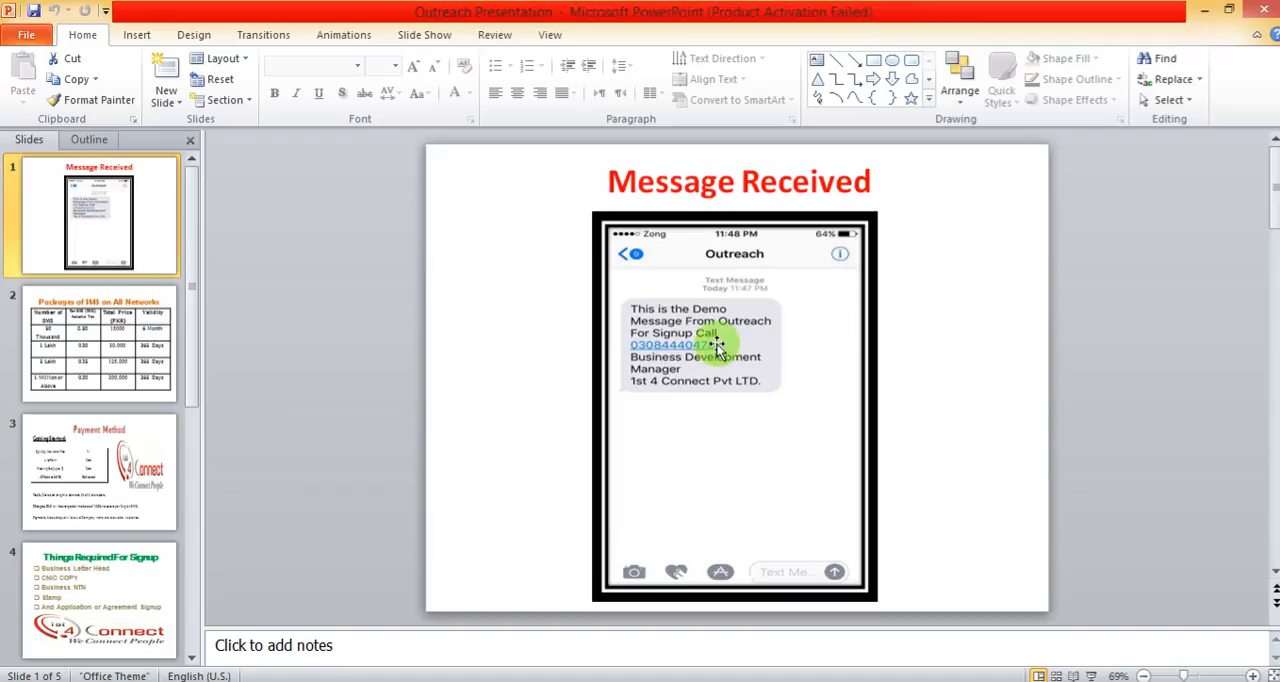
pyautogui.click(1090, 676)
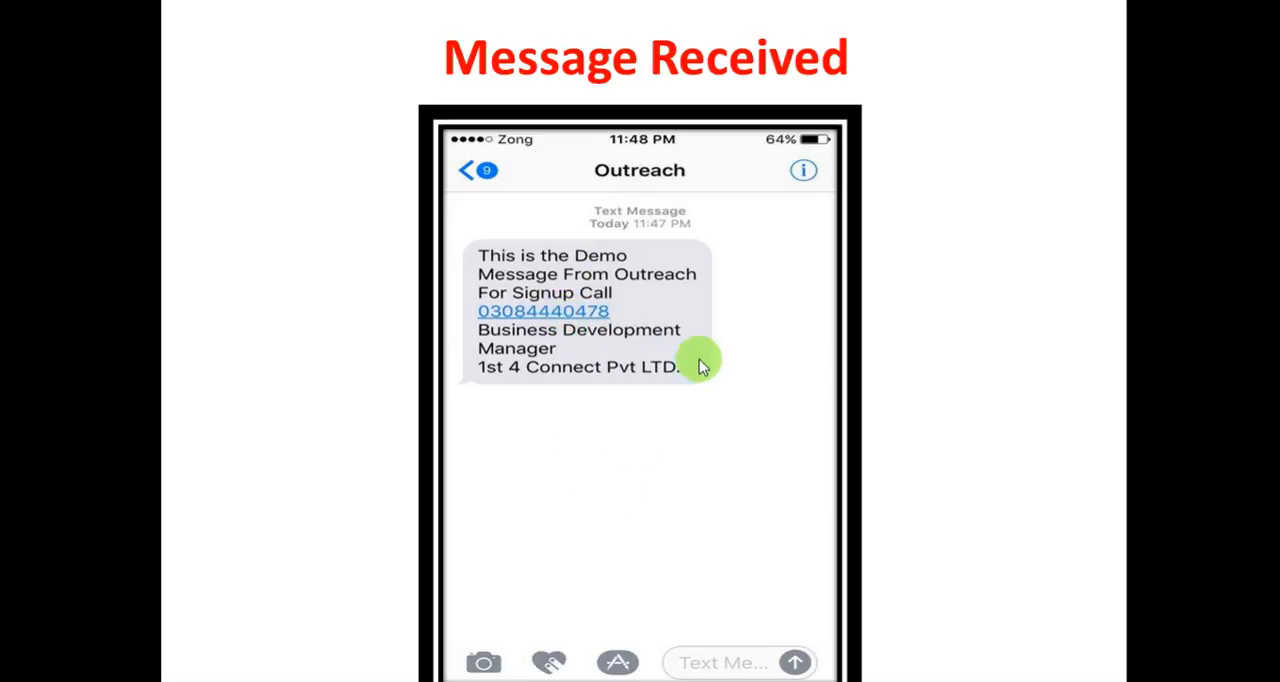
pyautogui.click(720, 338)
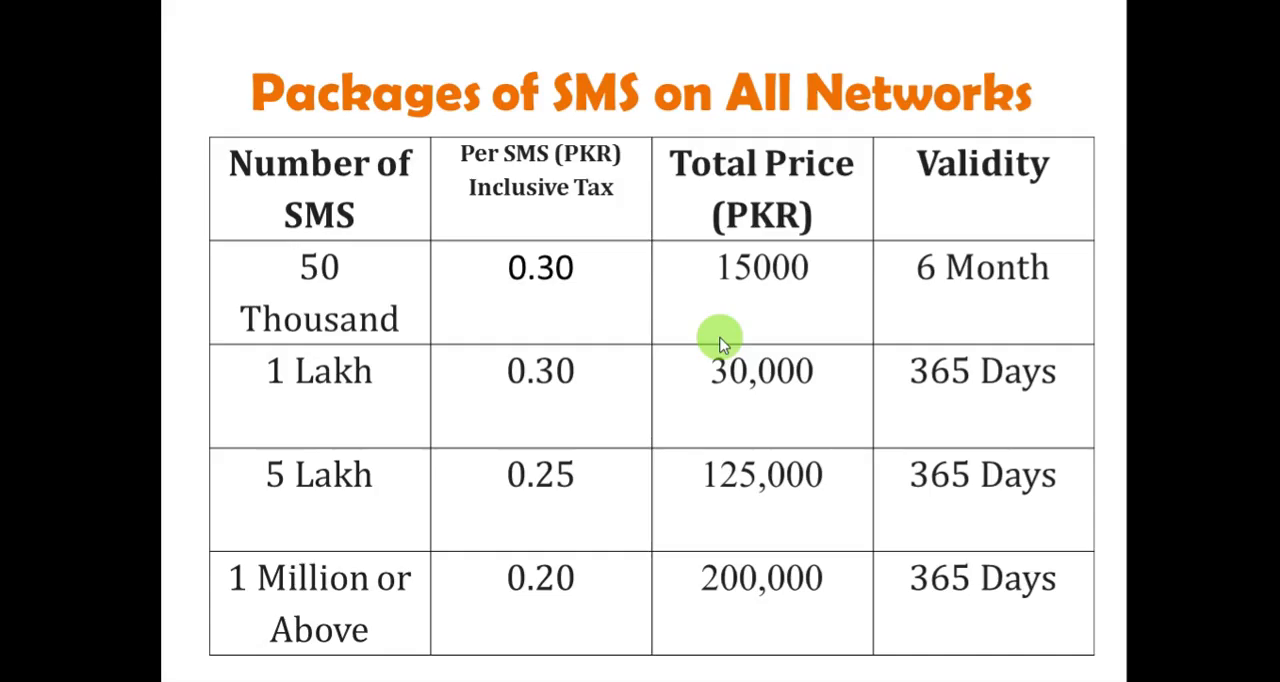
pyautogui.scroll(1, 720, 338)
pyautogui.scroll(-1, 718, 338)
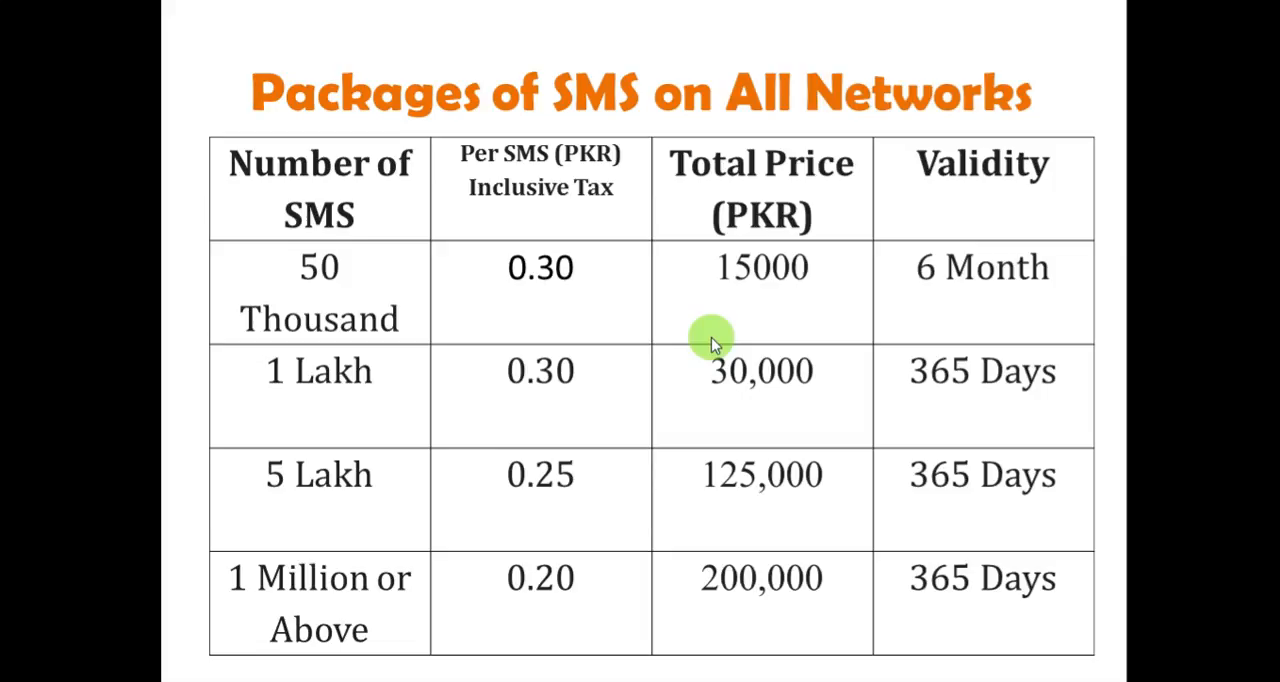